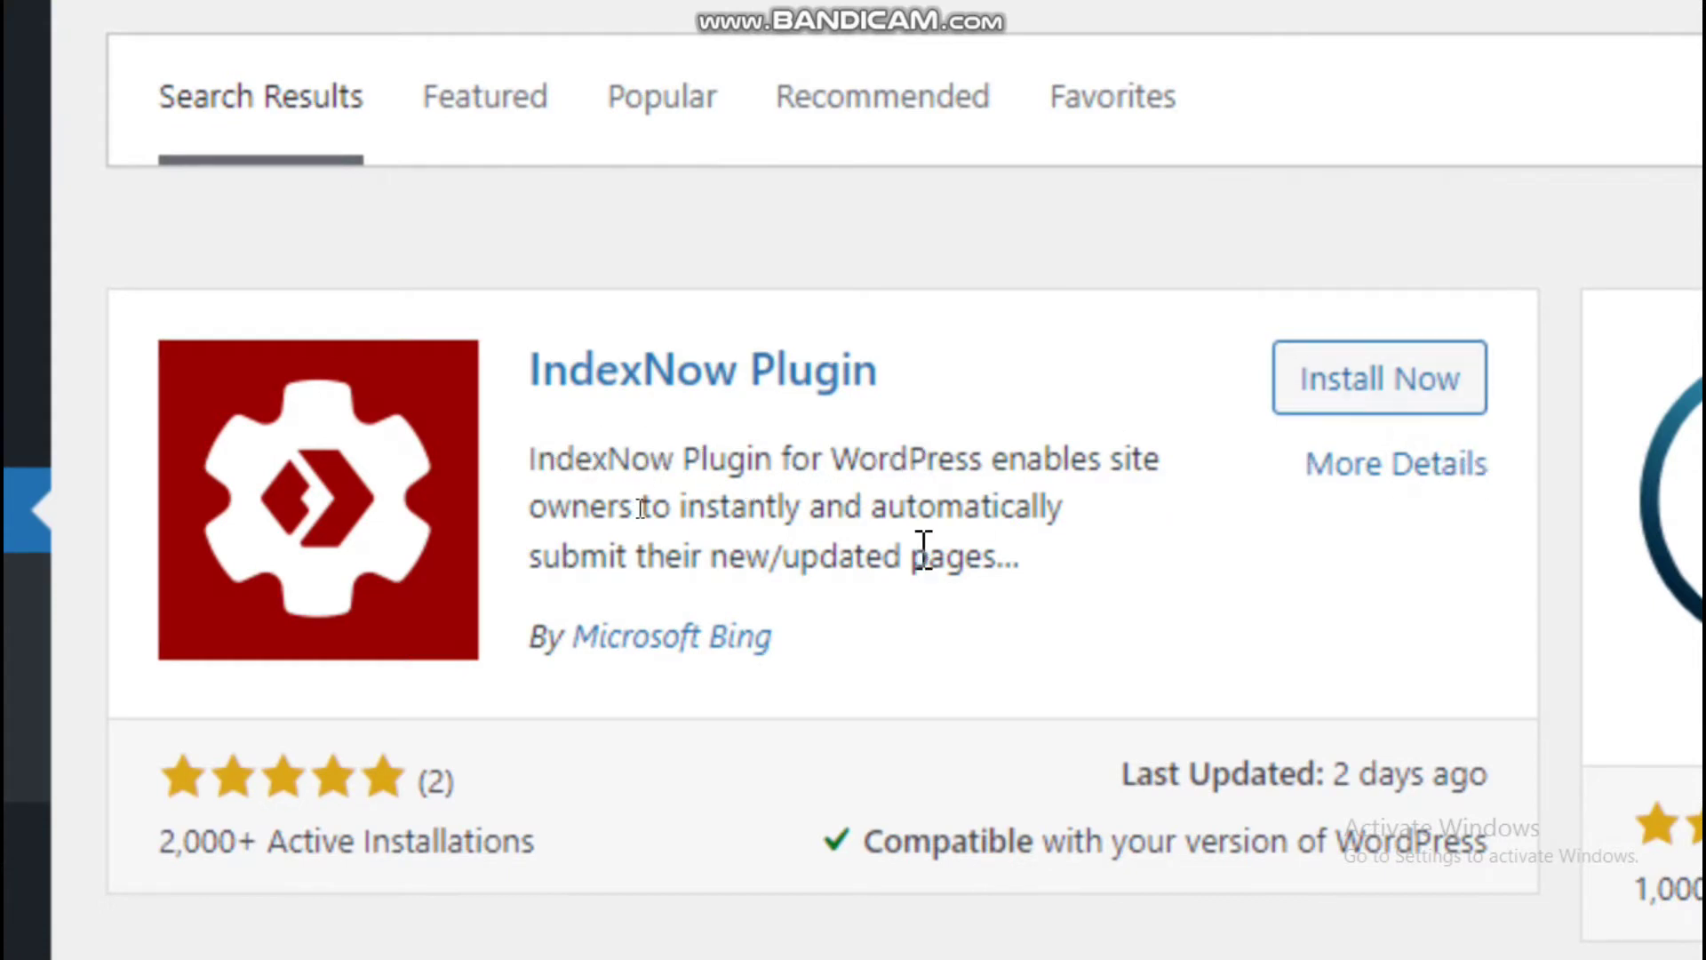
# - Install and activate the IndexNow Plugin by Microsoft Bing from the plugin search results
pyautogui.scroll(-1, 374, 826)
pyautogui.scroll(-1, 351, 842)
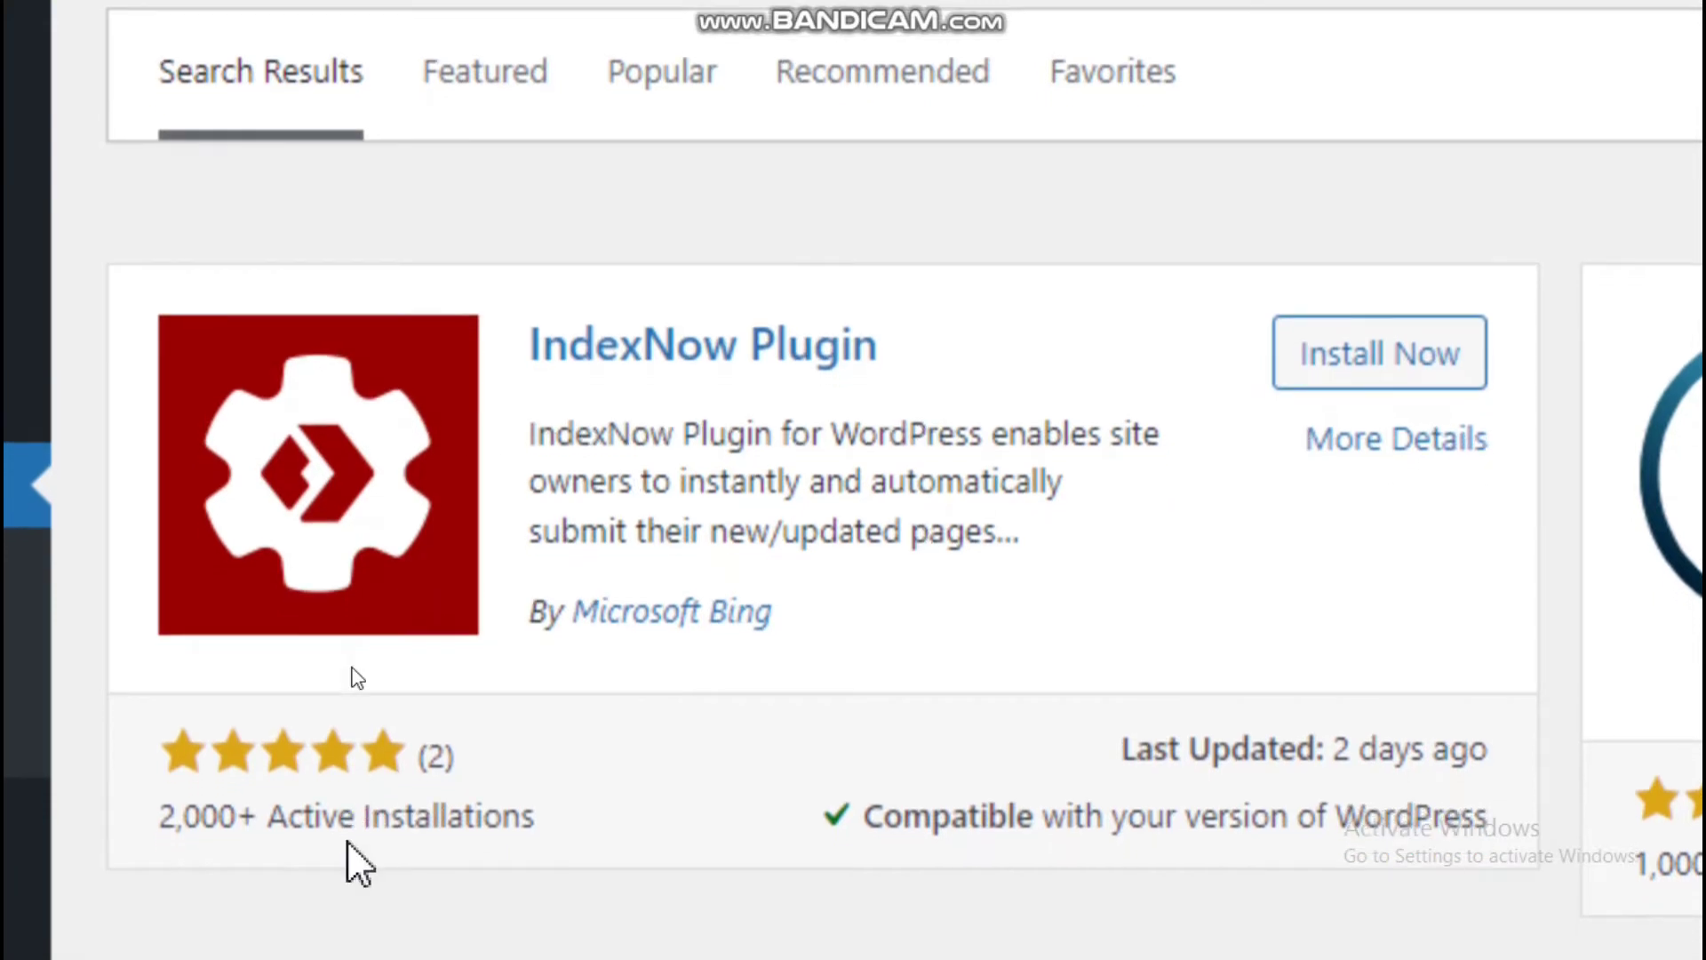
pyautogui.scroll(-1, 290, 858)
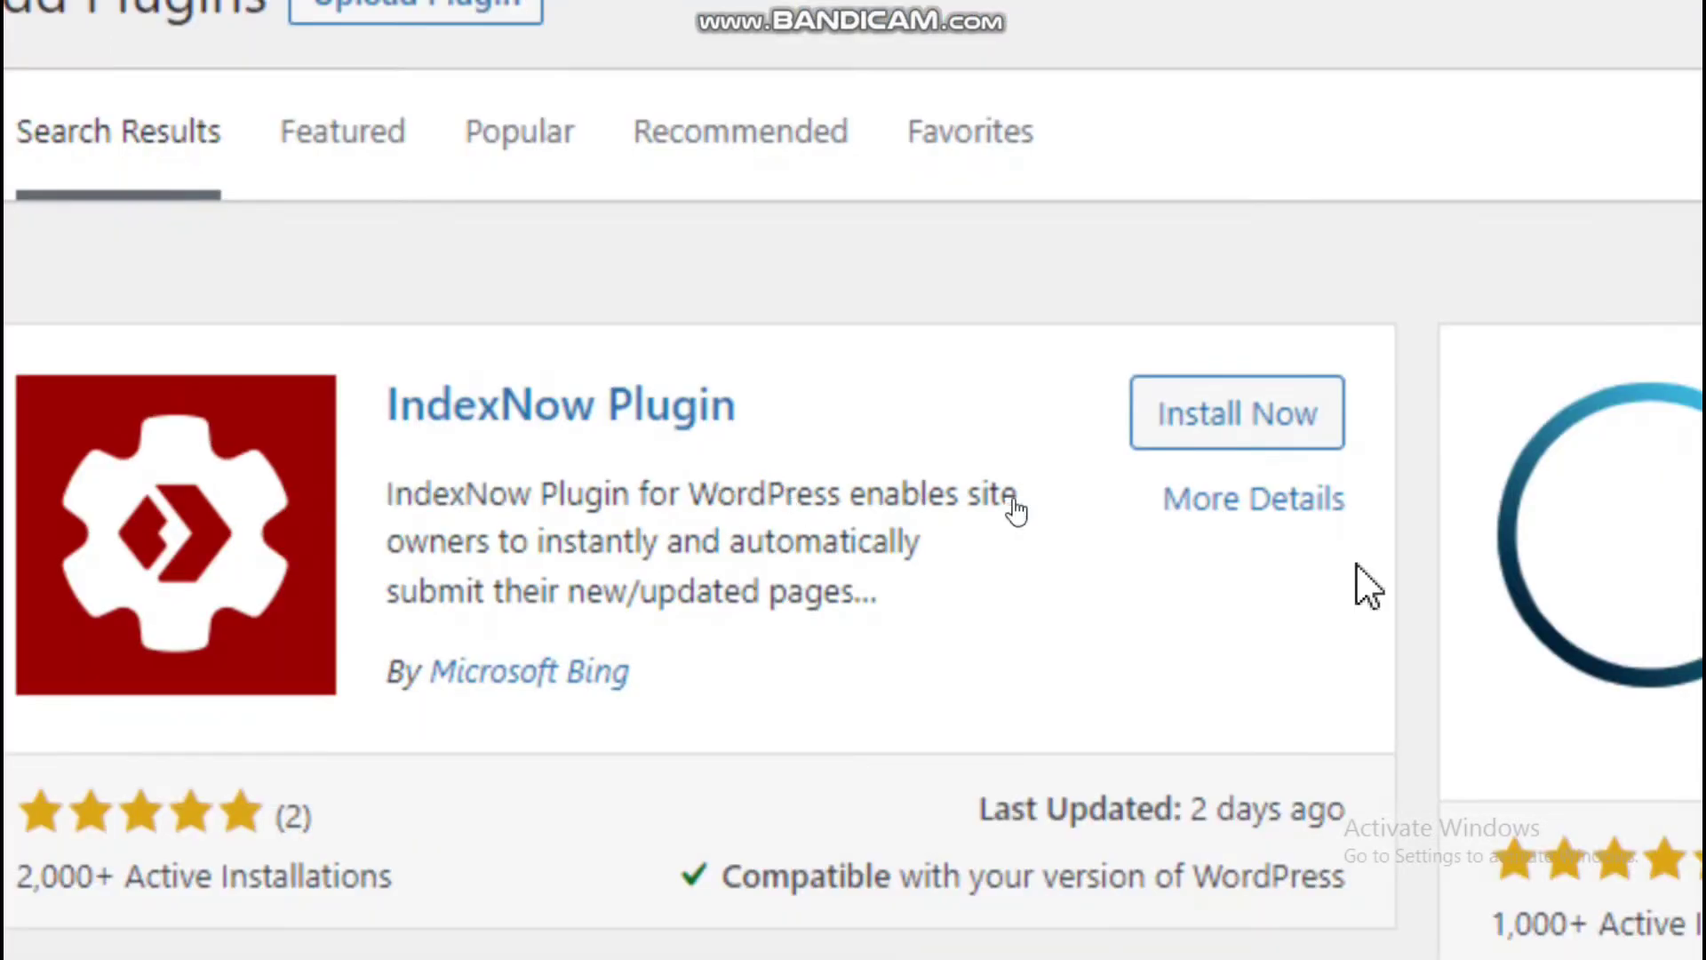
pyautogui.click(1193, 431)
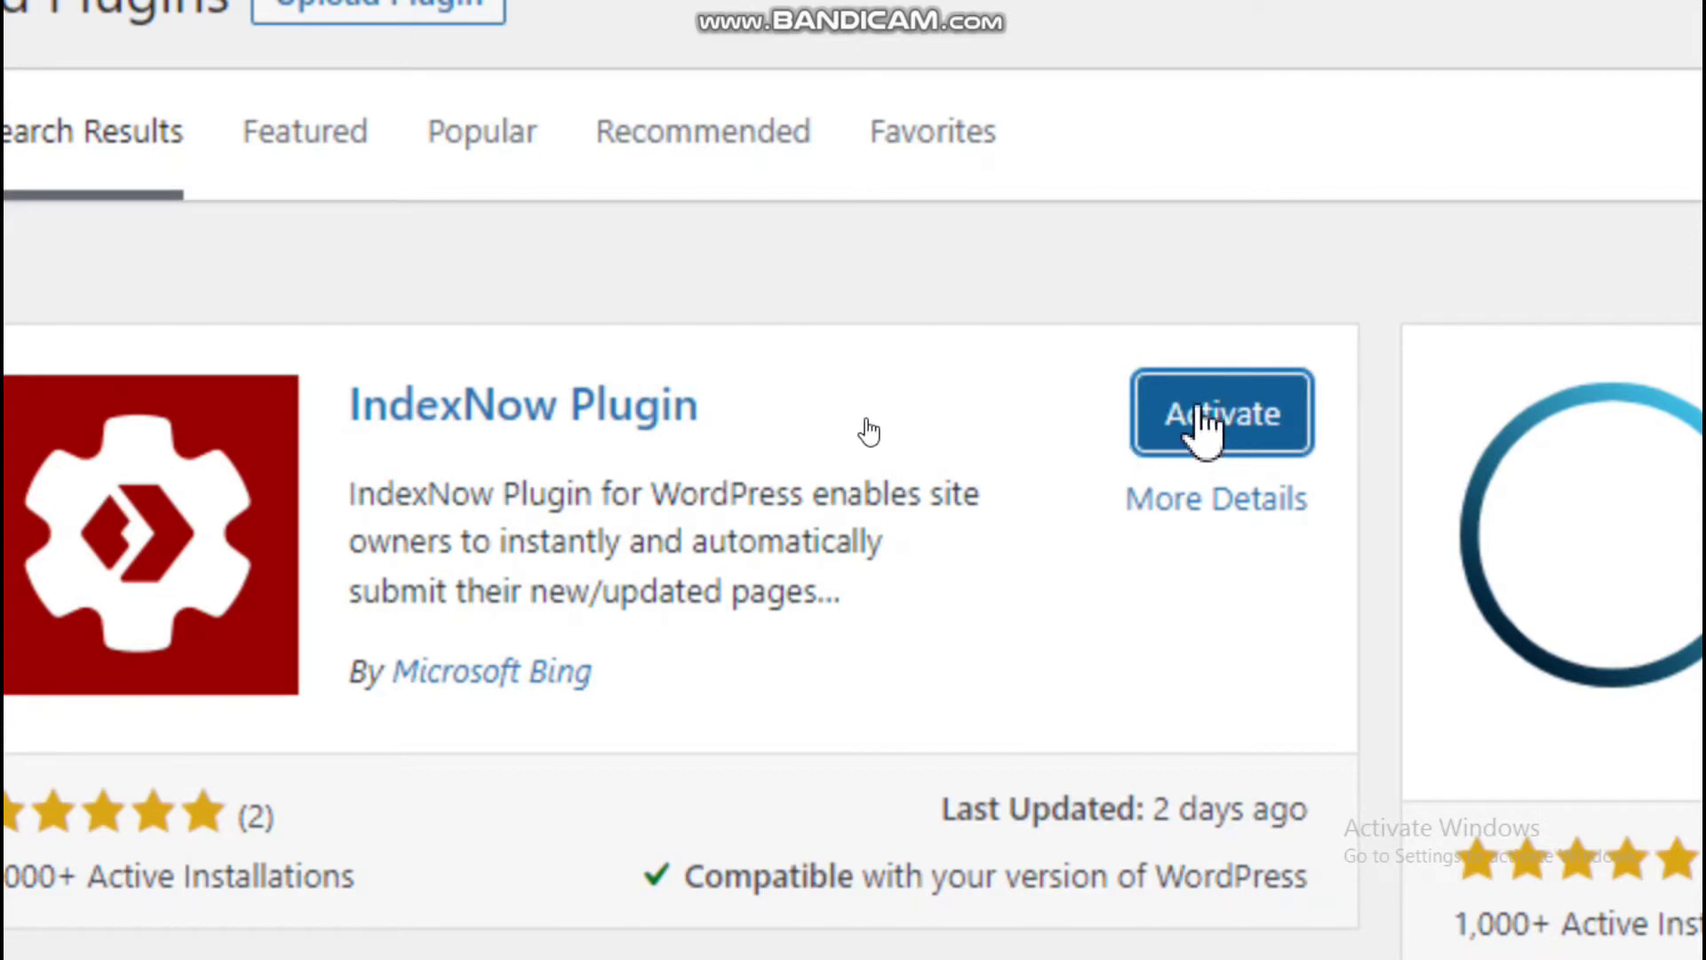
pyautogui.click(1225, 422)
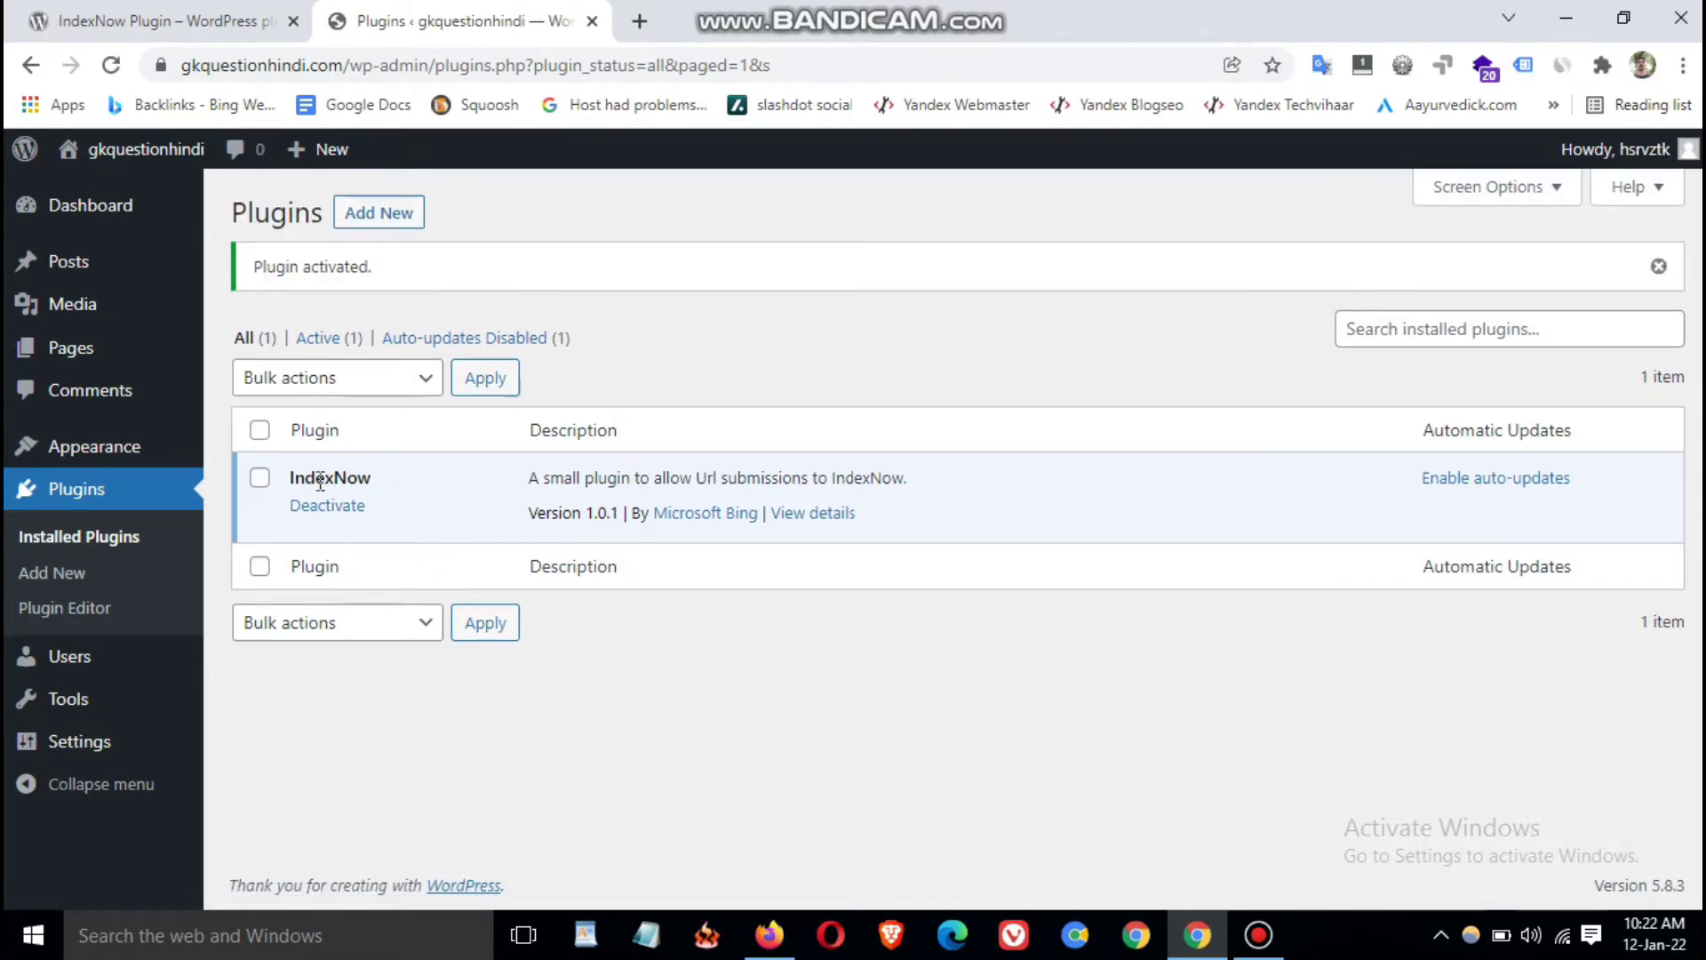
# - Open the settings page of the activated IndexNow plugin
pyautogui.moveTo(296, 481); pyautogui.dragTo(392, 483)
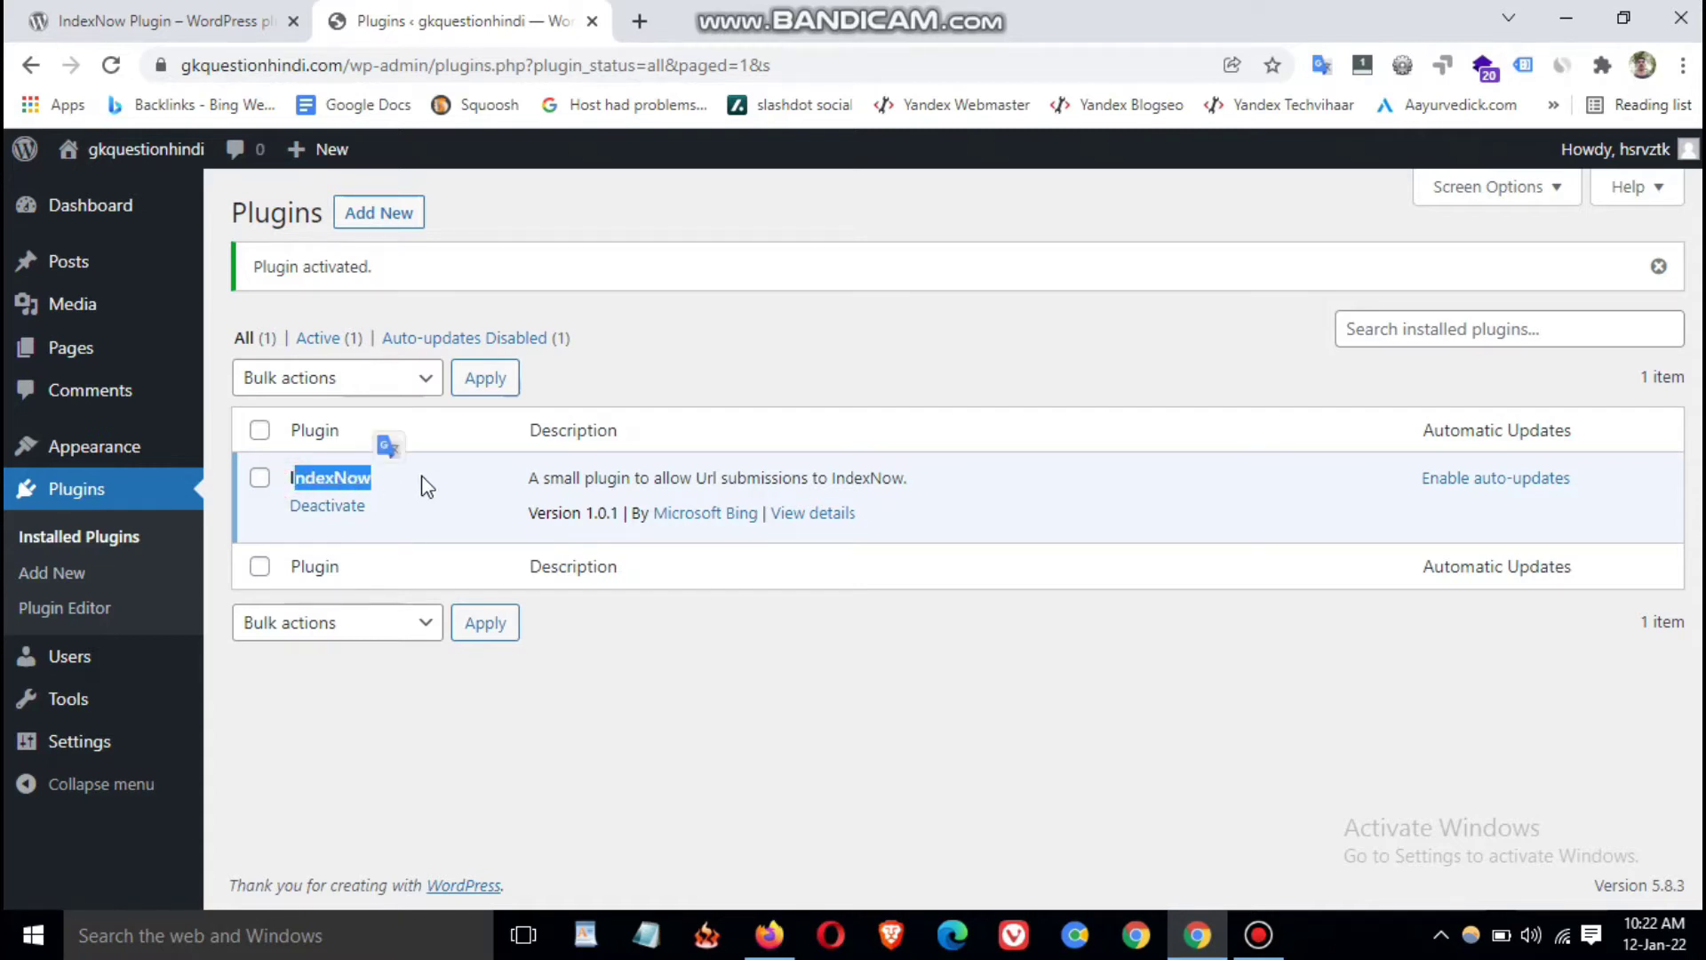
pyautogui.click(425, 485)
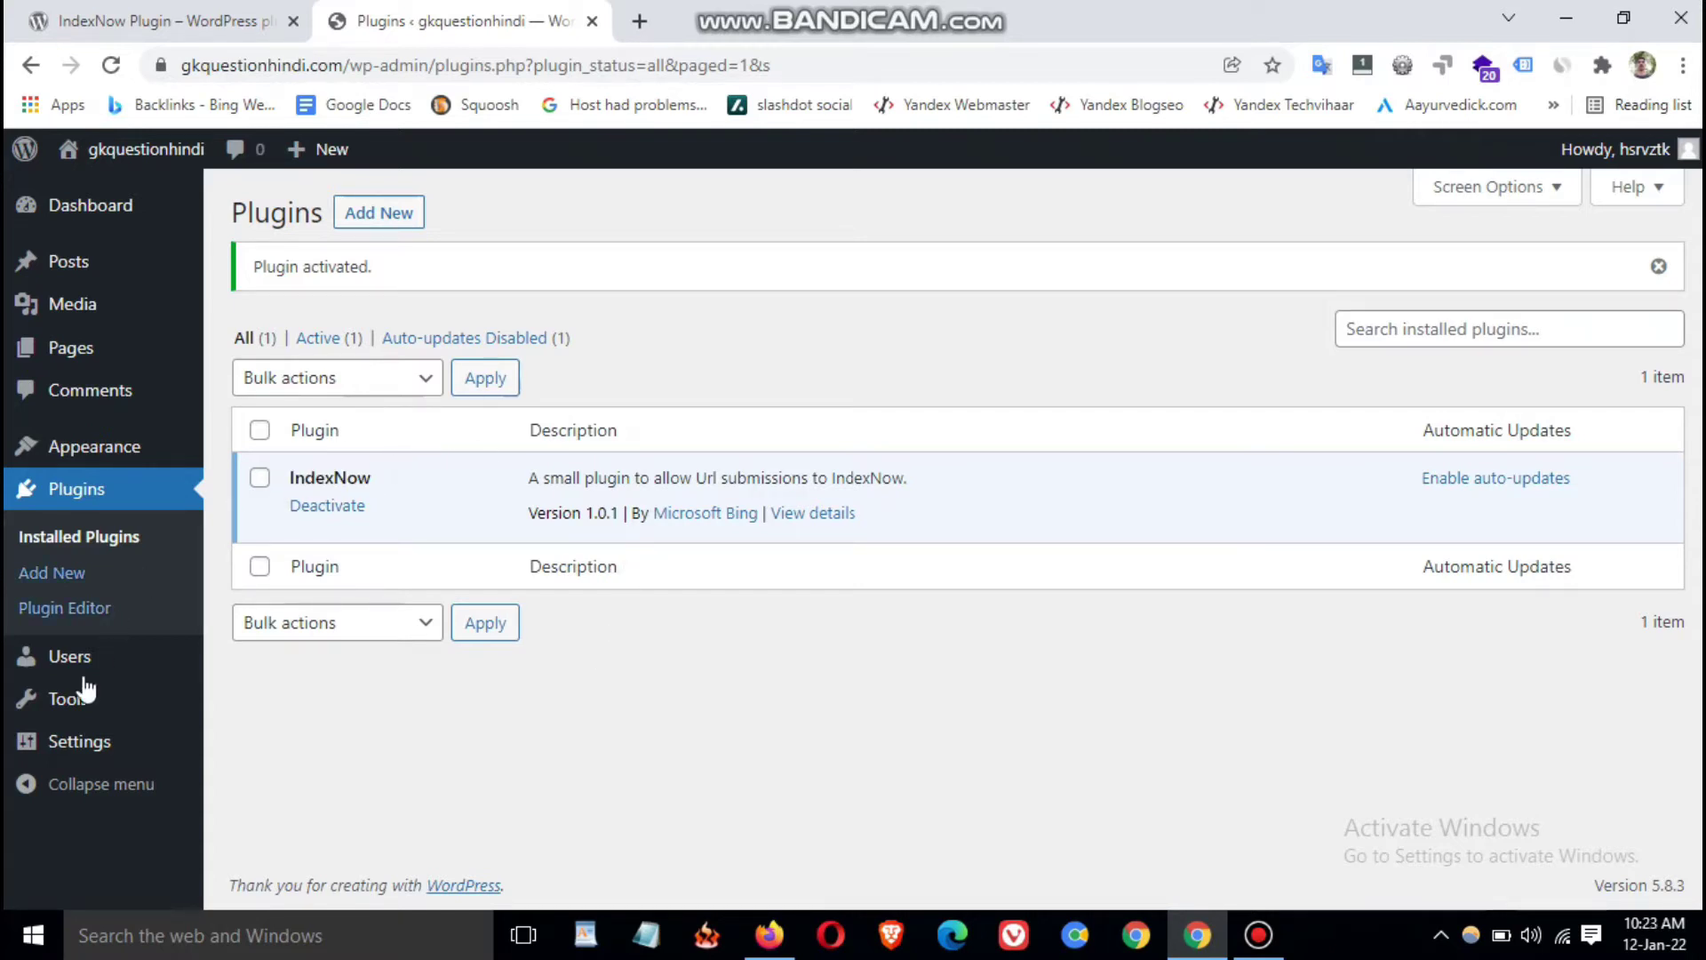
pyautogui.click(64, 760)
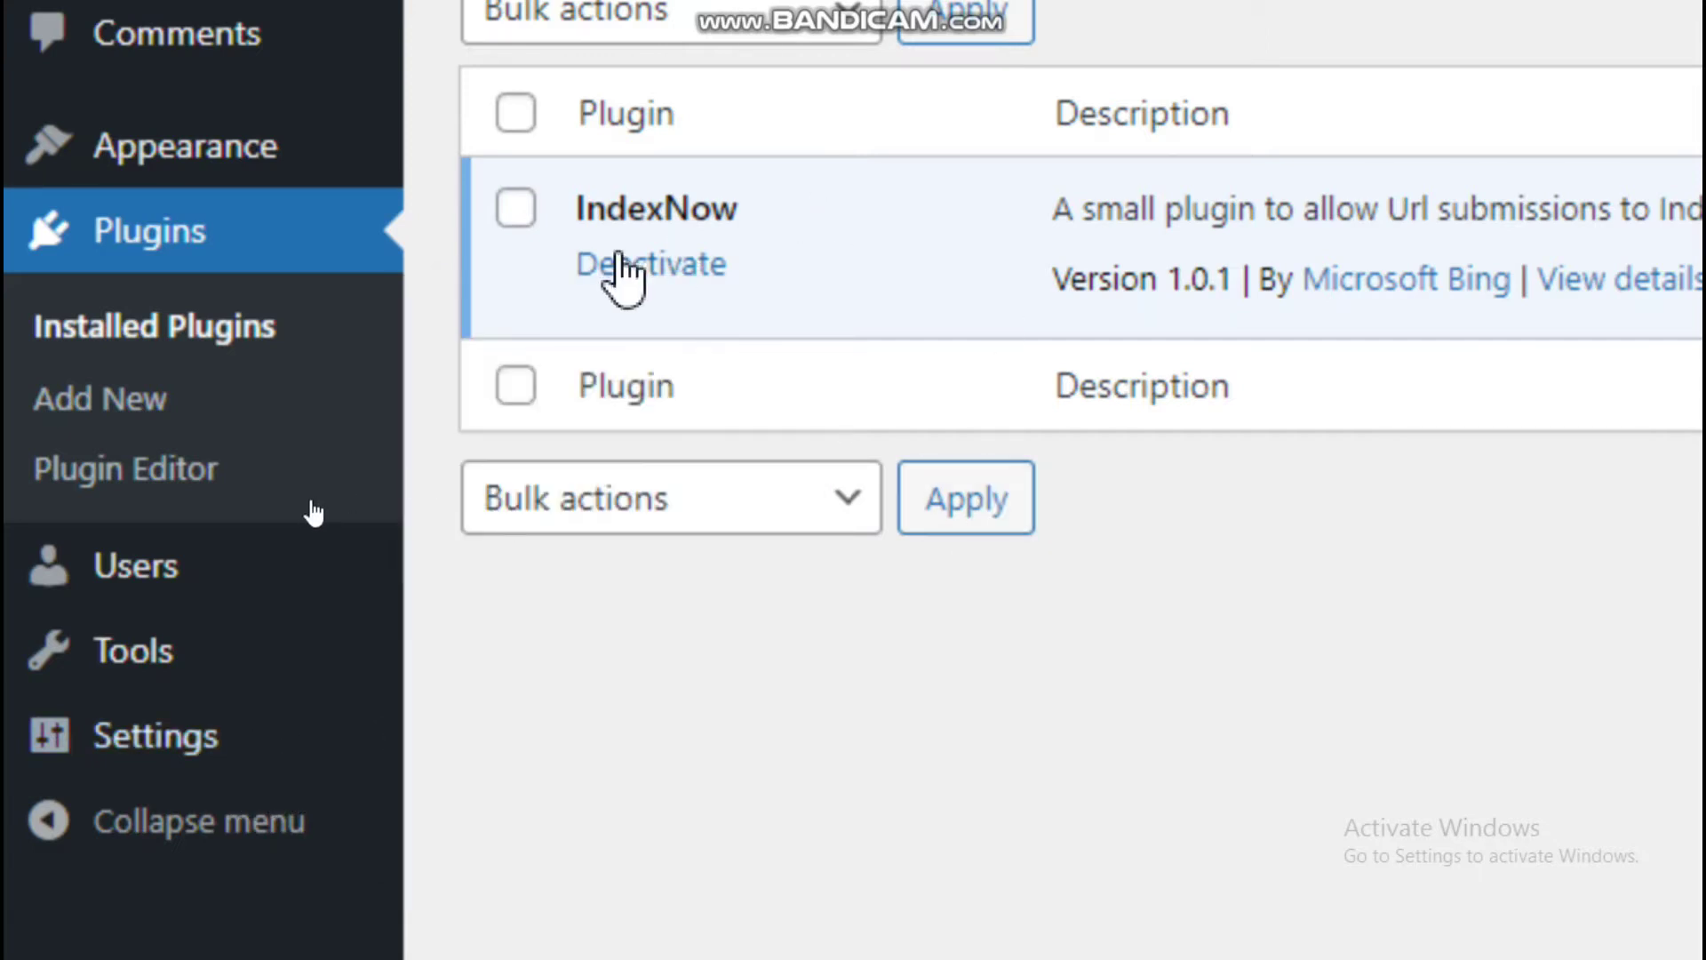
pyautogui.moveTo(173, 745)
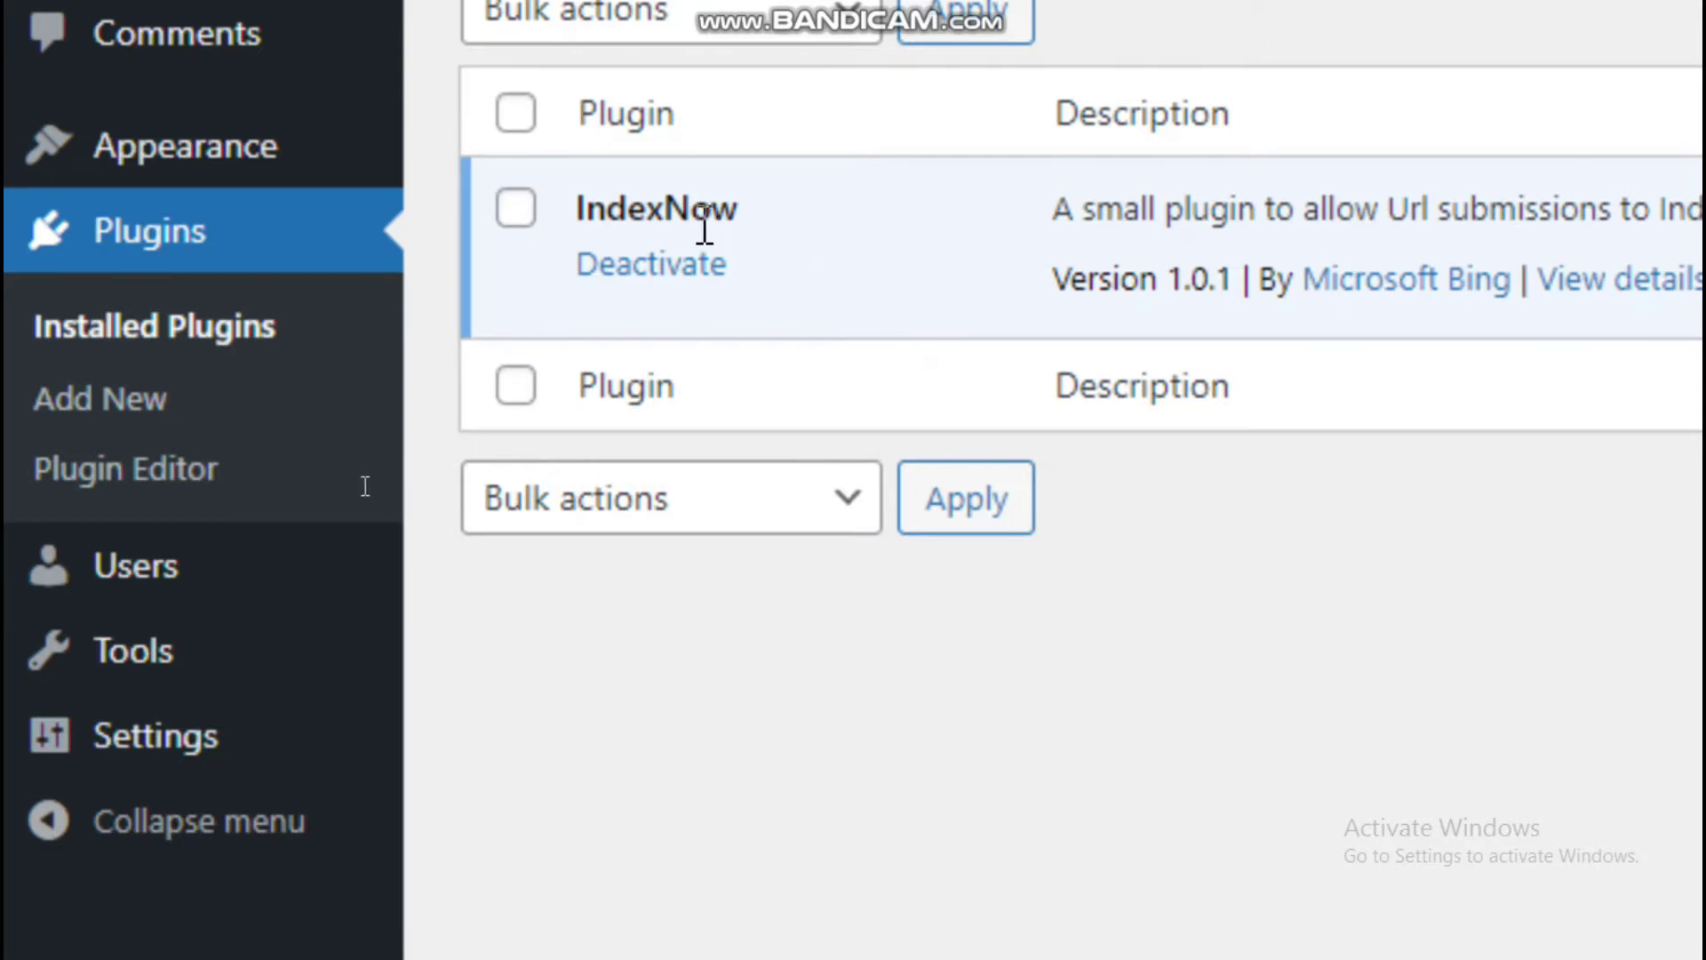
pyautogui.scroll(-1, 213, 888)
pyautogui.moveTo(196, 693)
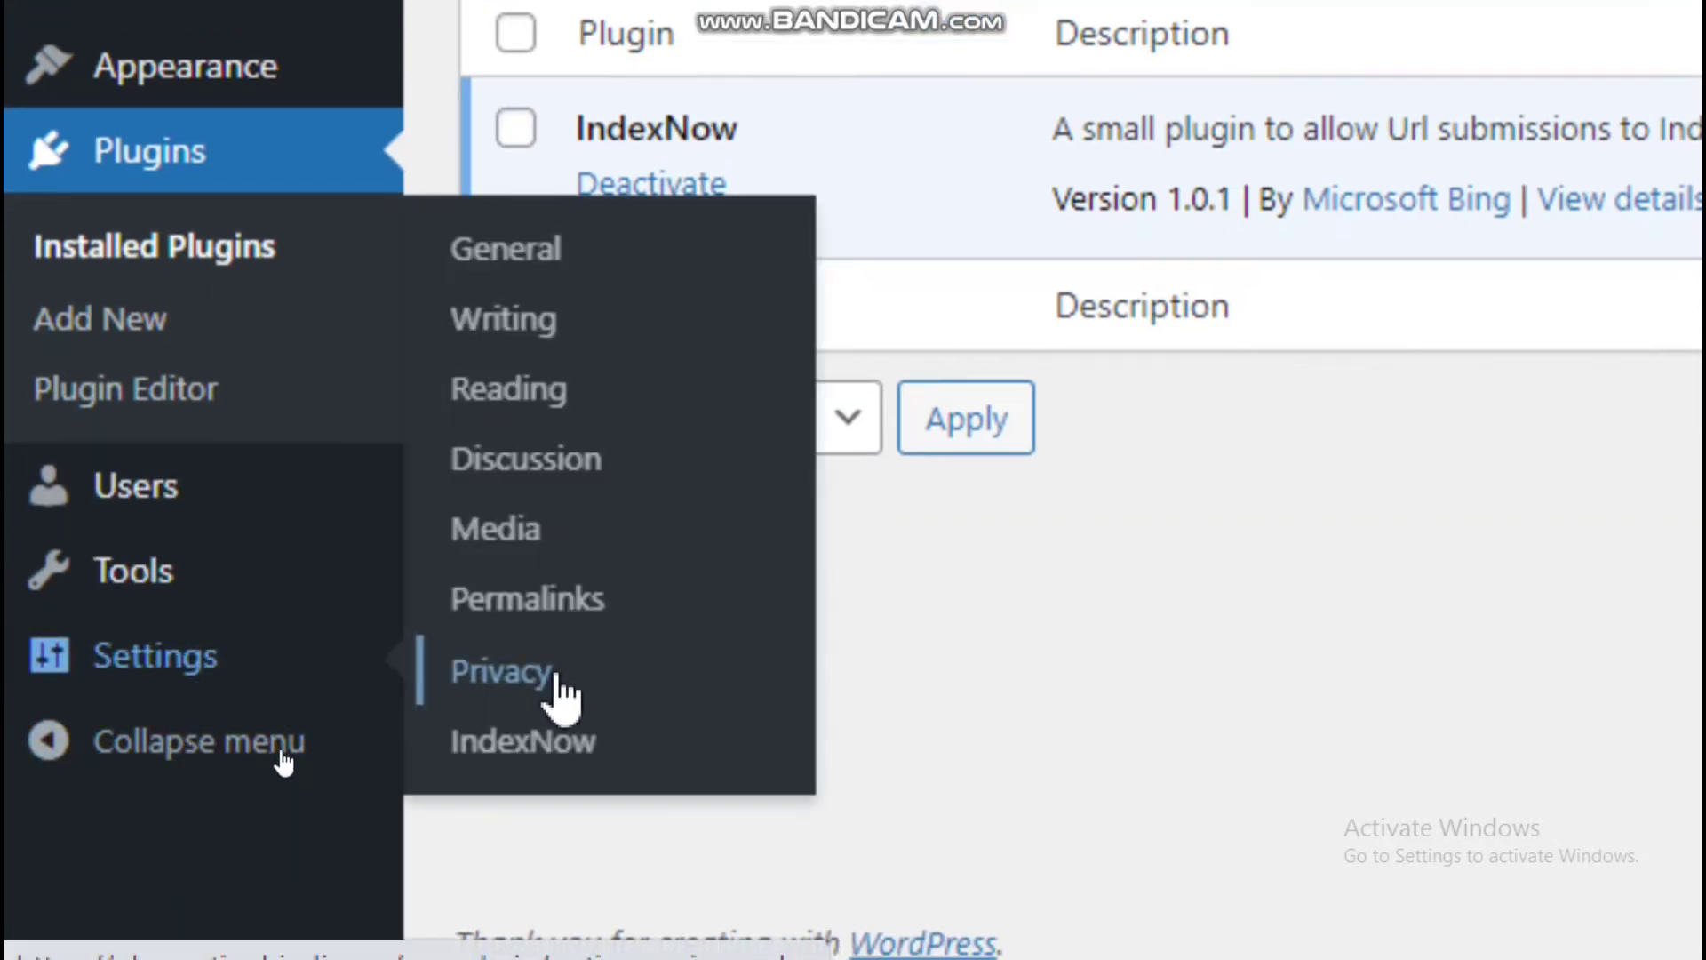
pyautogui.click(516, 755)
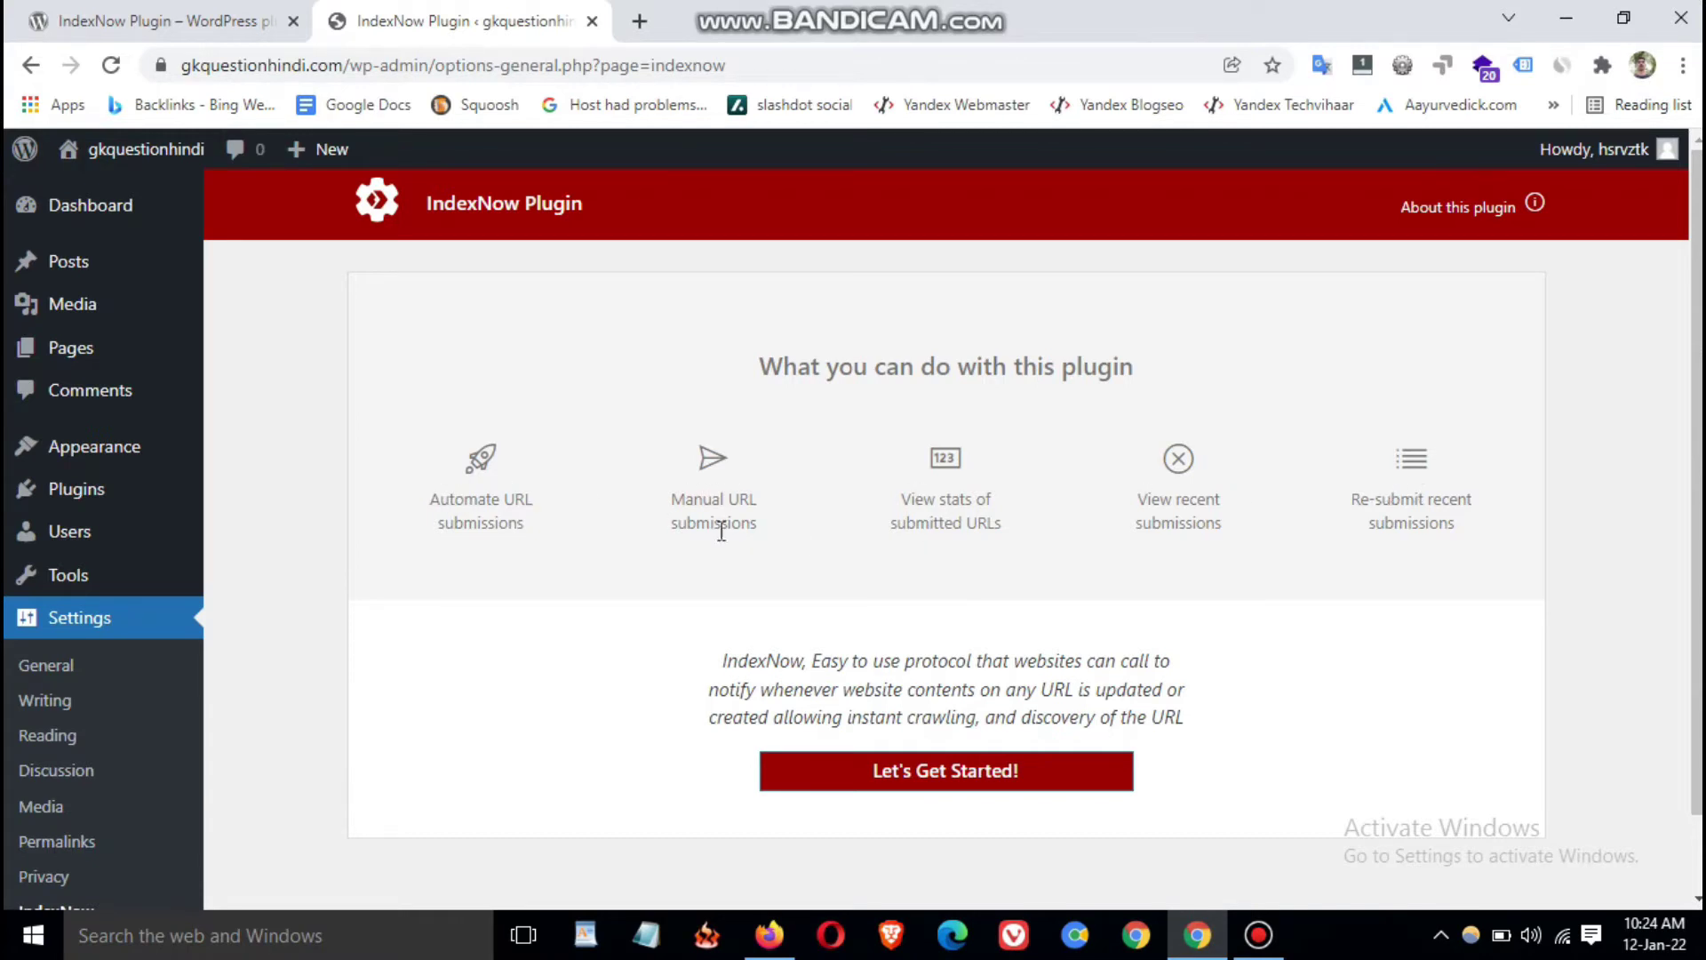
# - Read the overview of what the IndexNow plugin can do and get started with it
pyautogui.moveTo(430, 500); pyautogui.dragTo(548, 558)
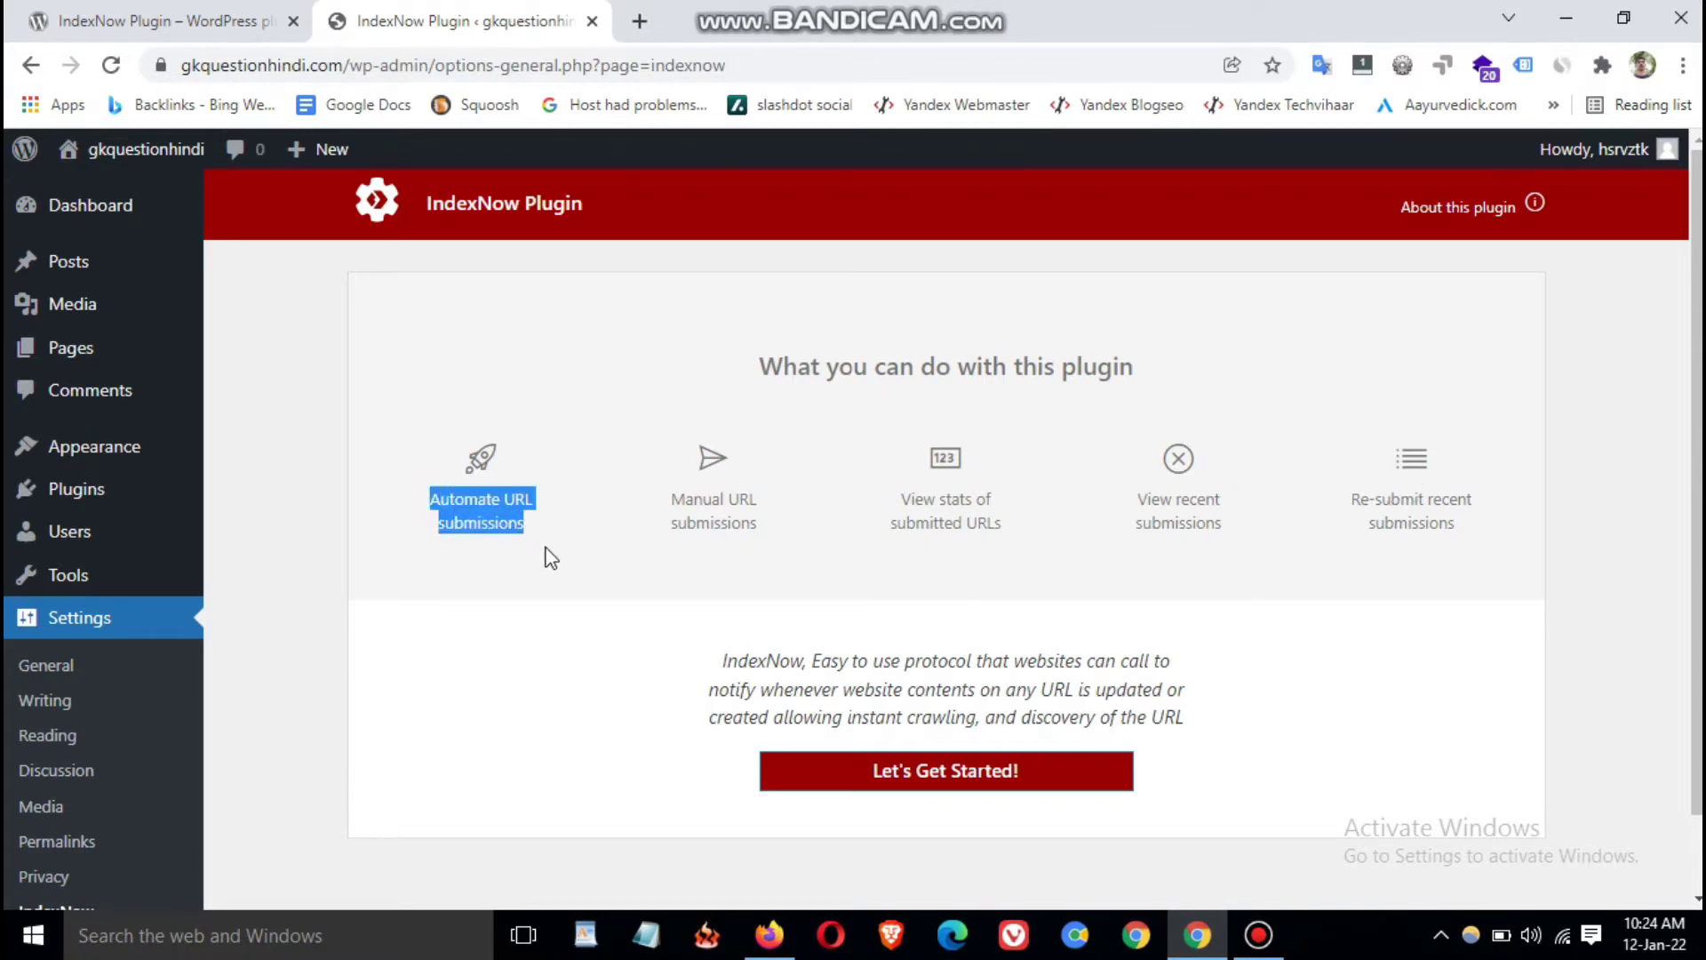
pyautogui.click(602, 527)
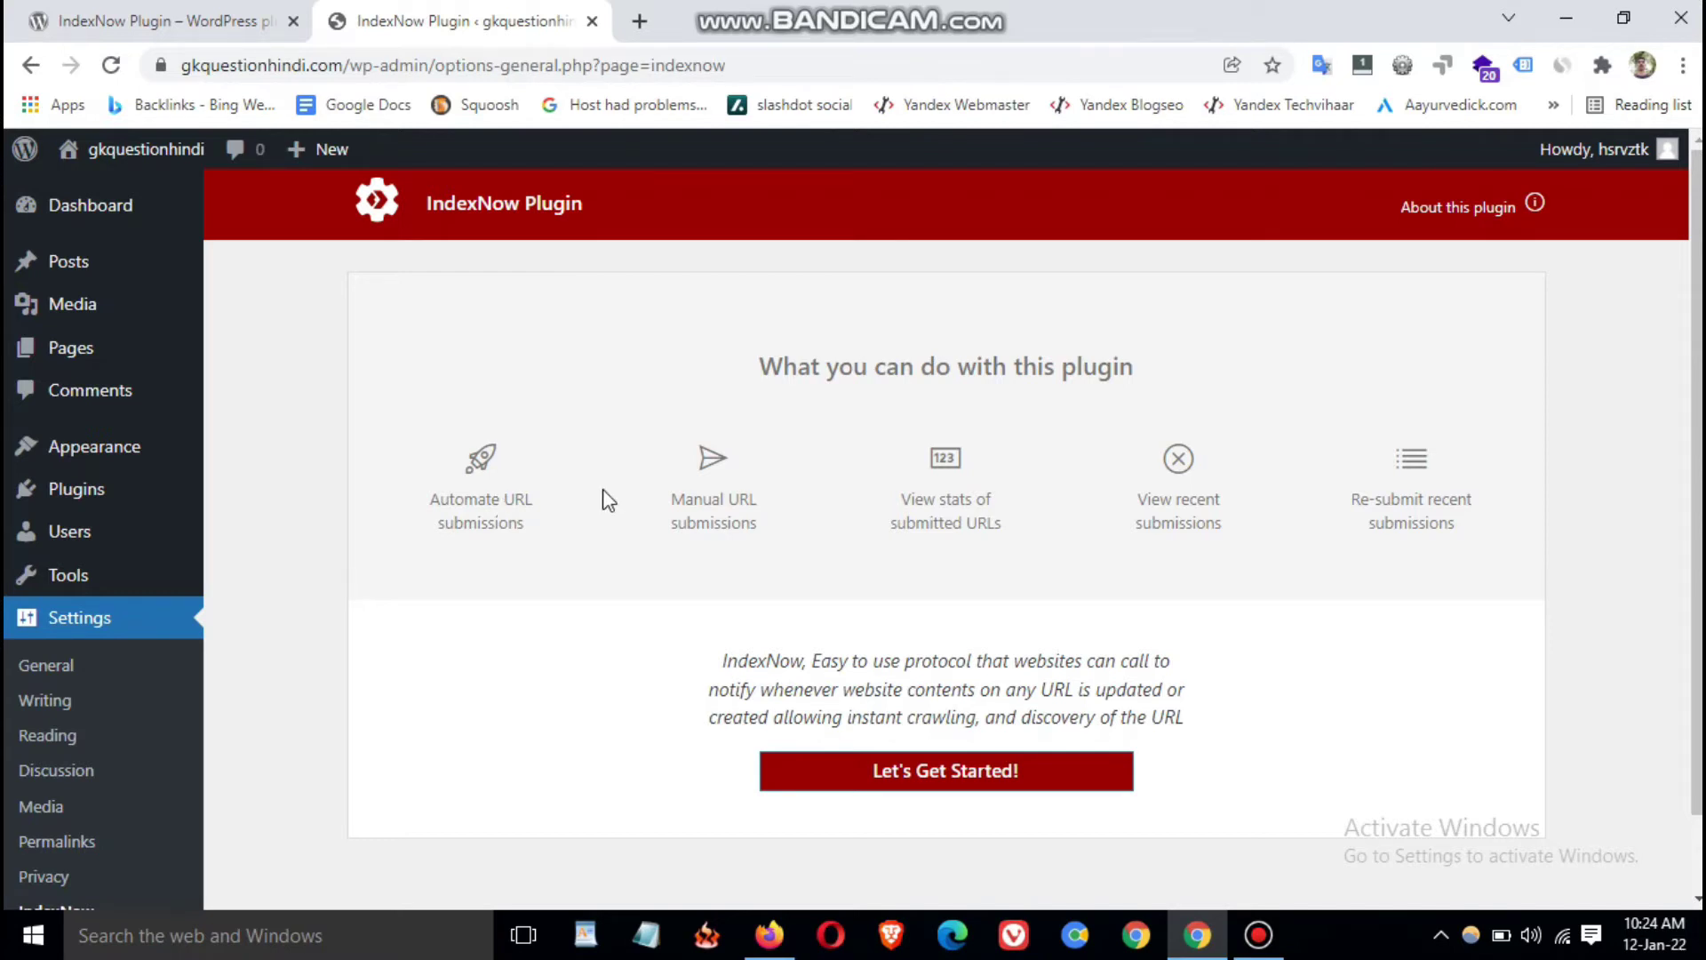
pyautogui.moveTo(426, 503); pyautogui.dragTo(546, 542)
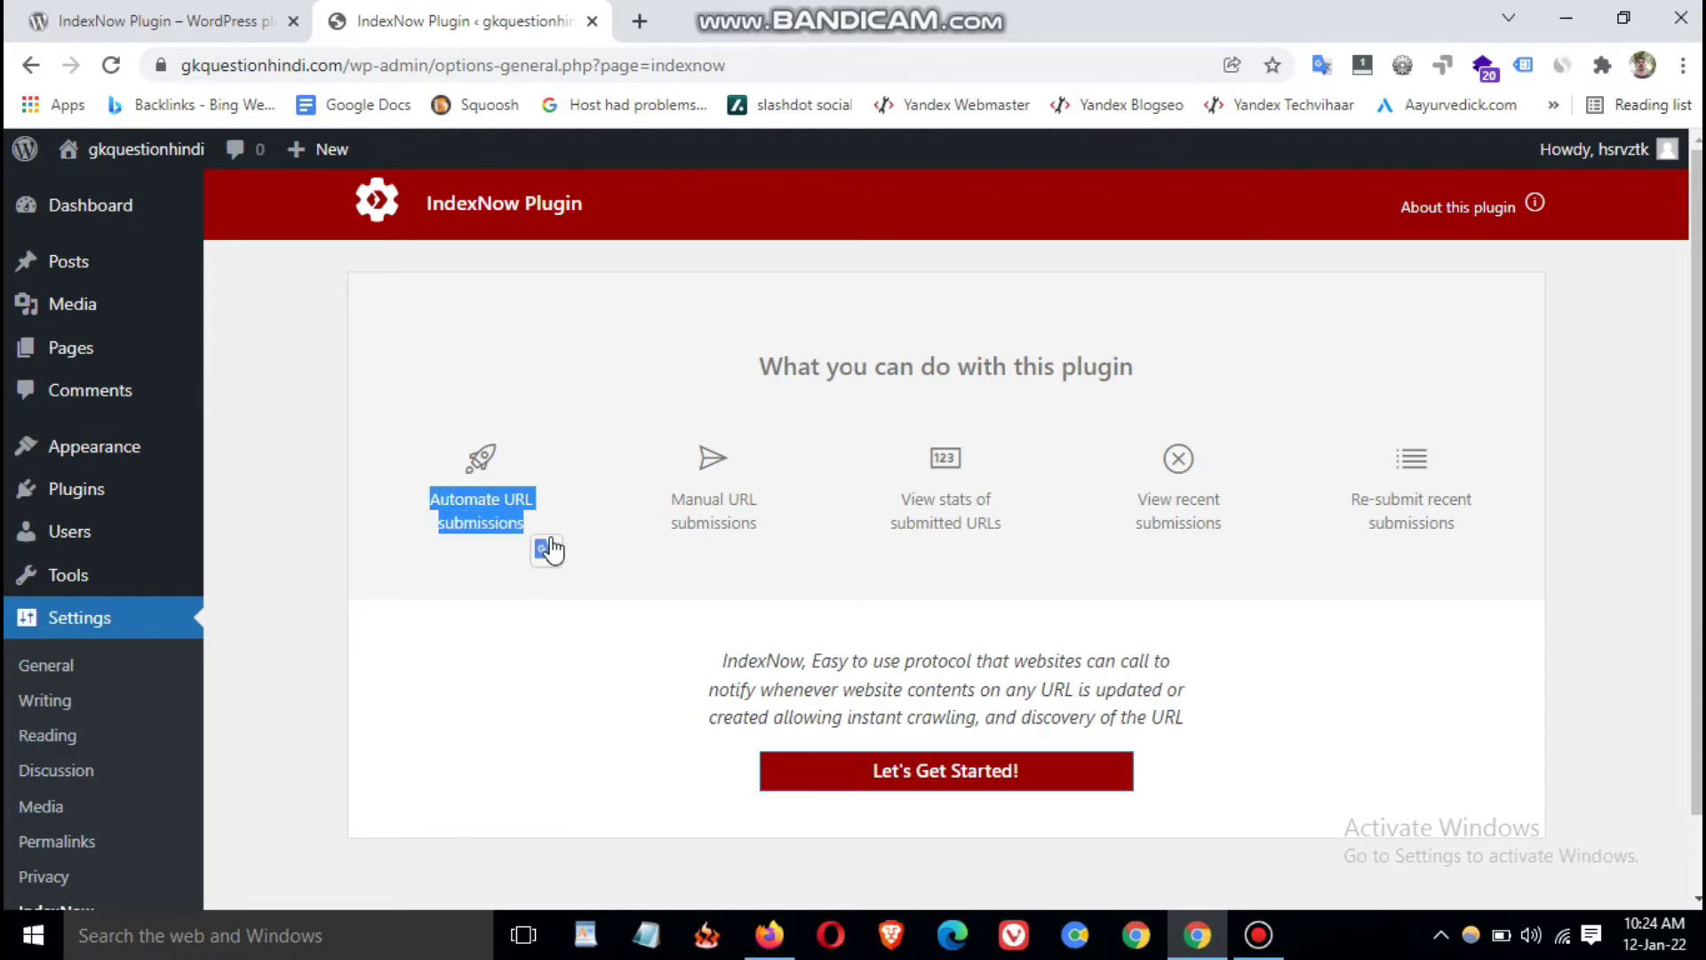
pyautogui.click(573, 526)
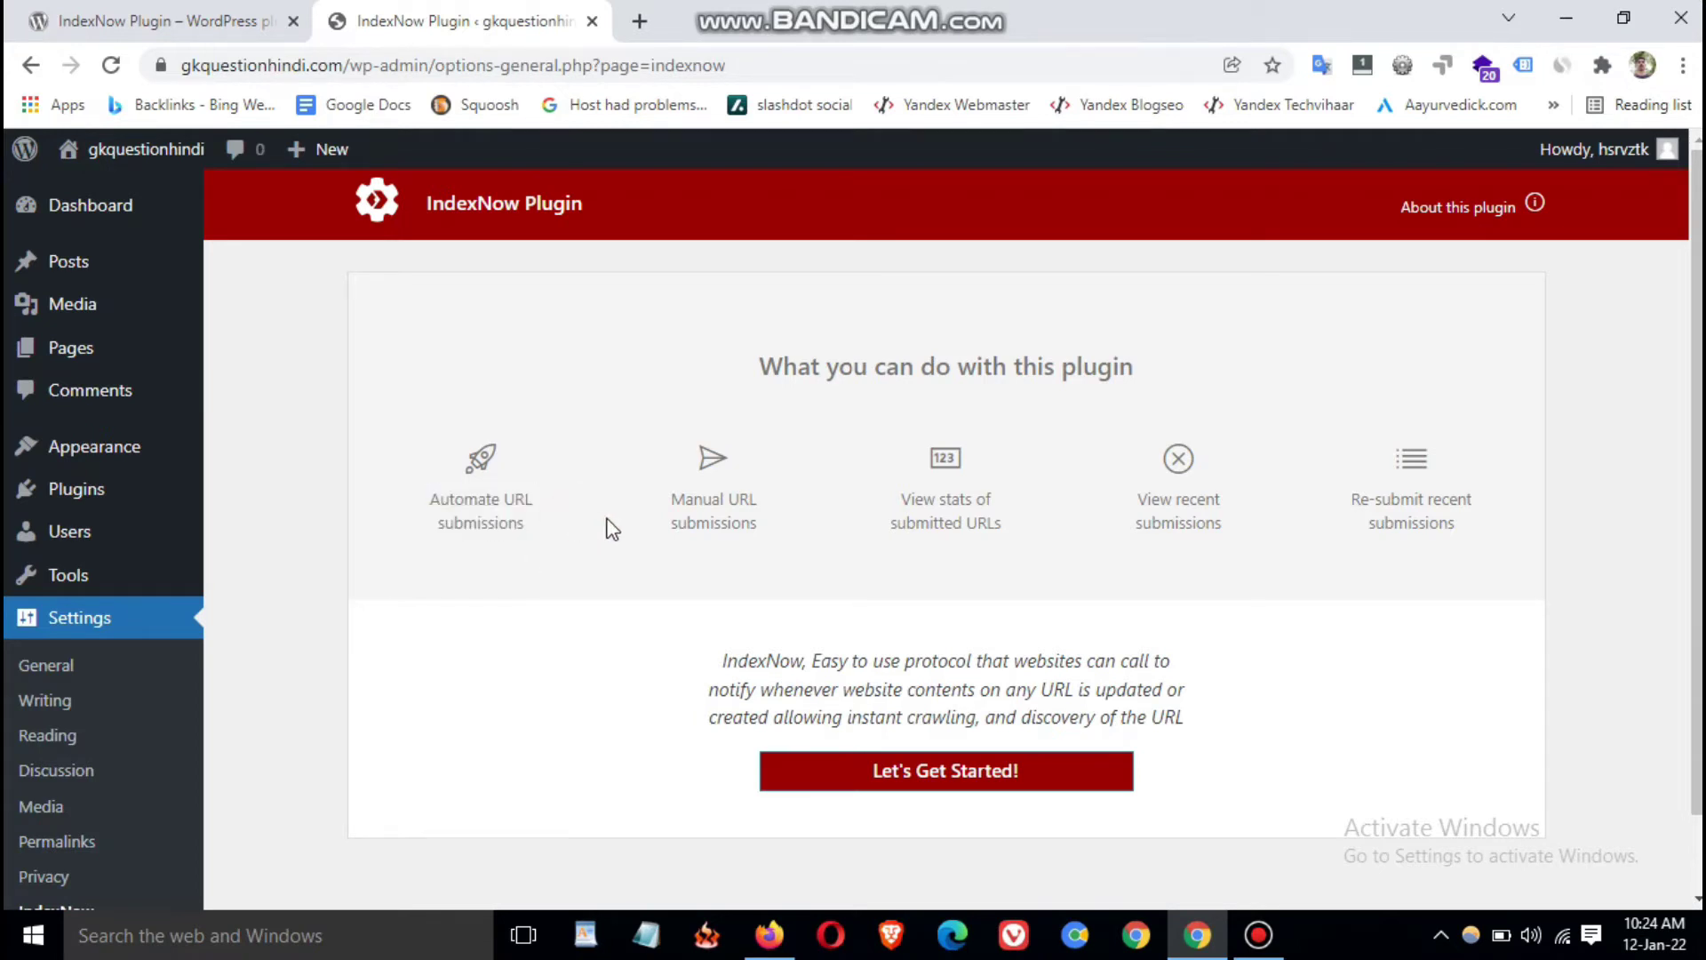
pyautogui.moveTo(663, 495); pyautogui.dragTo(790, 551)
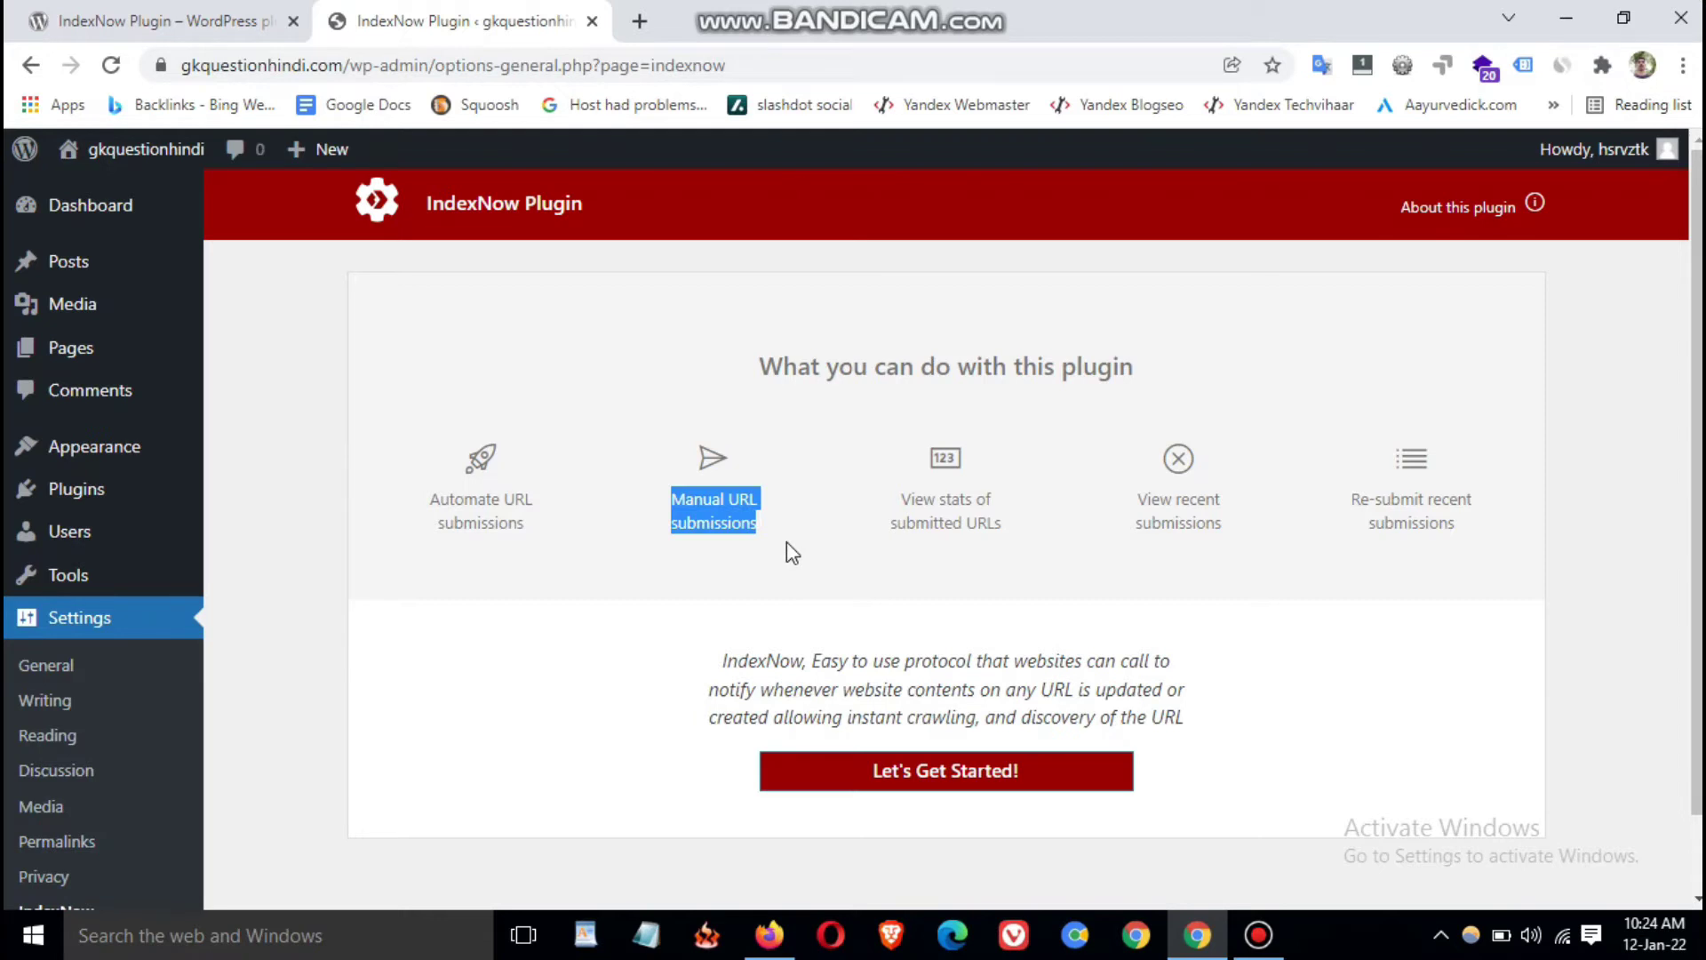
pyautogui.click(711, 556)
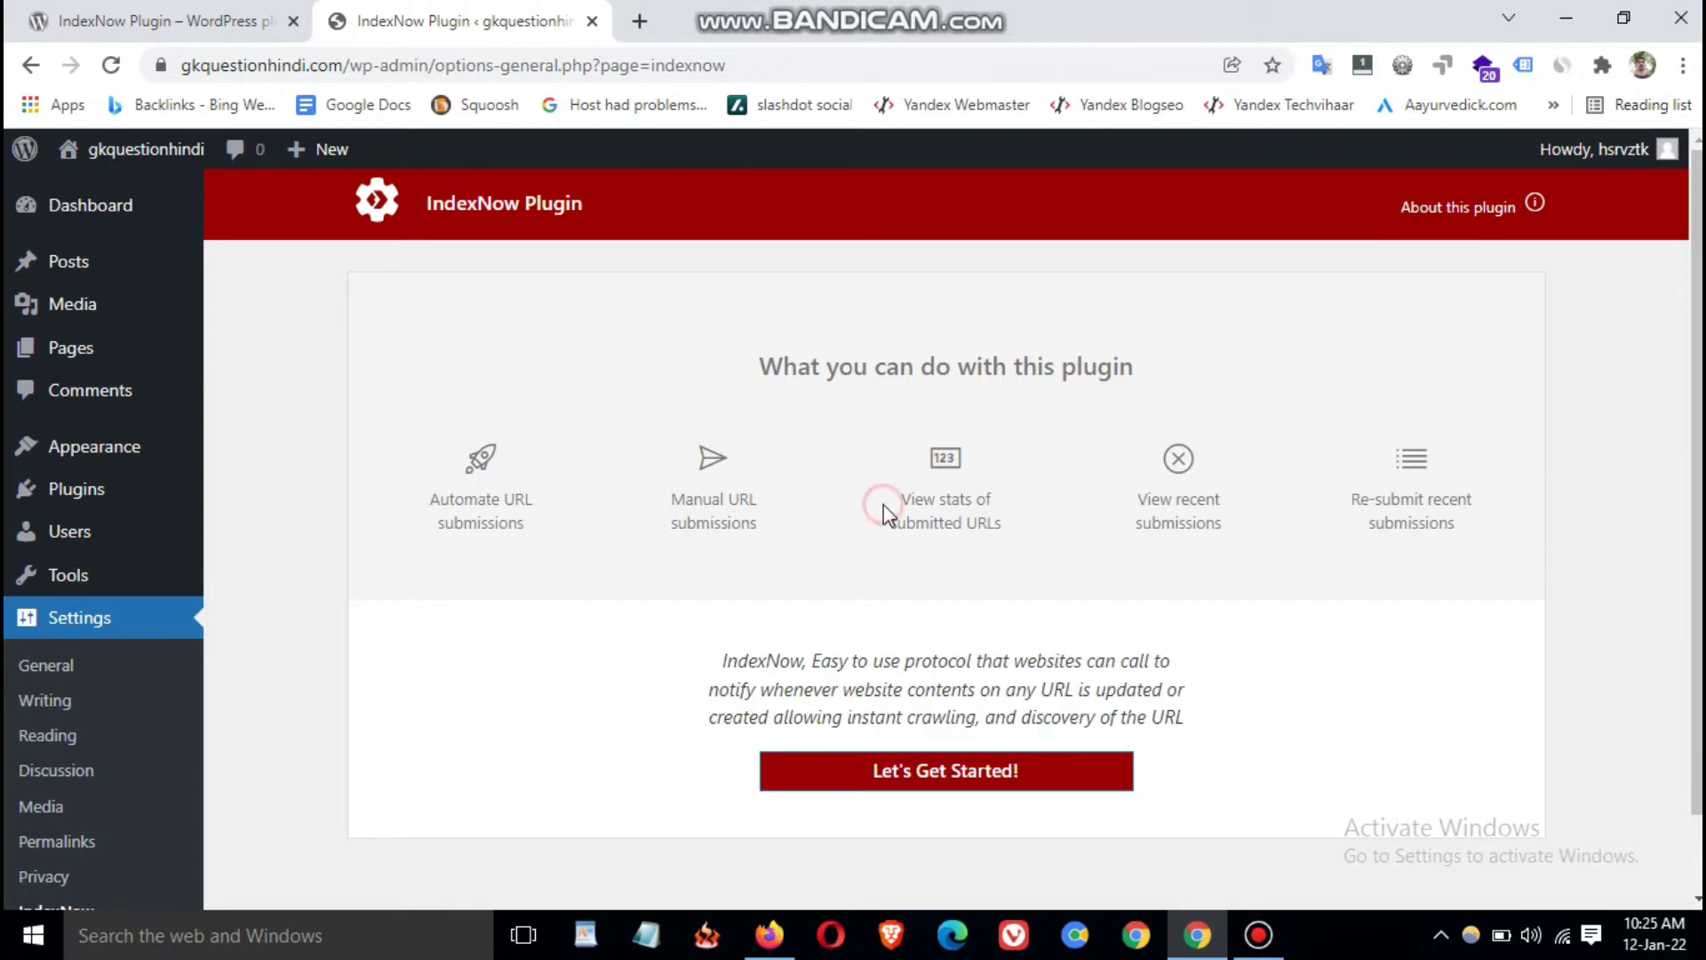
pyautogui.moveTo(883, 504); pyautogui.dragTo(960, 528)
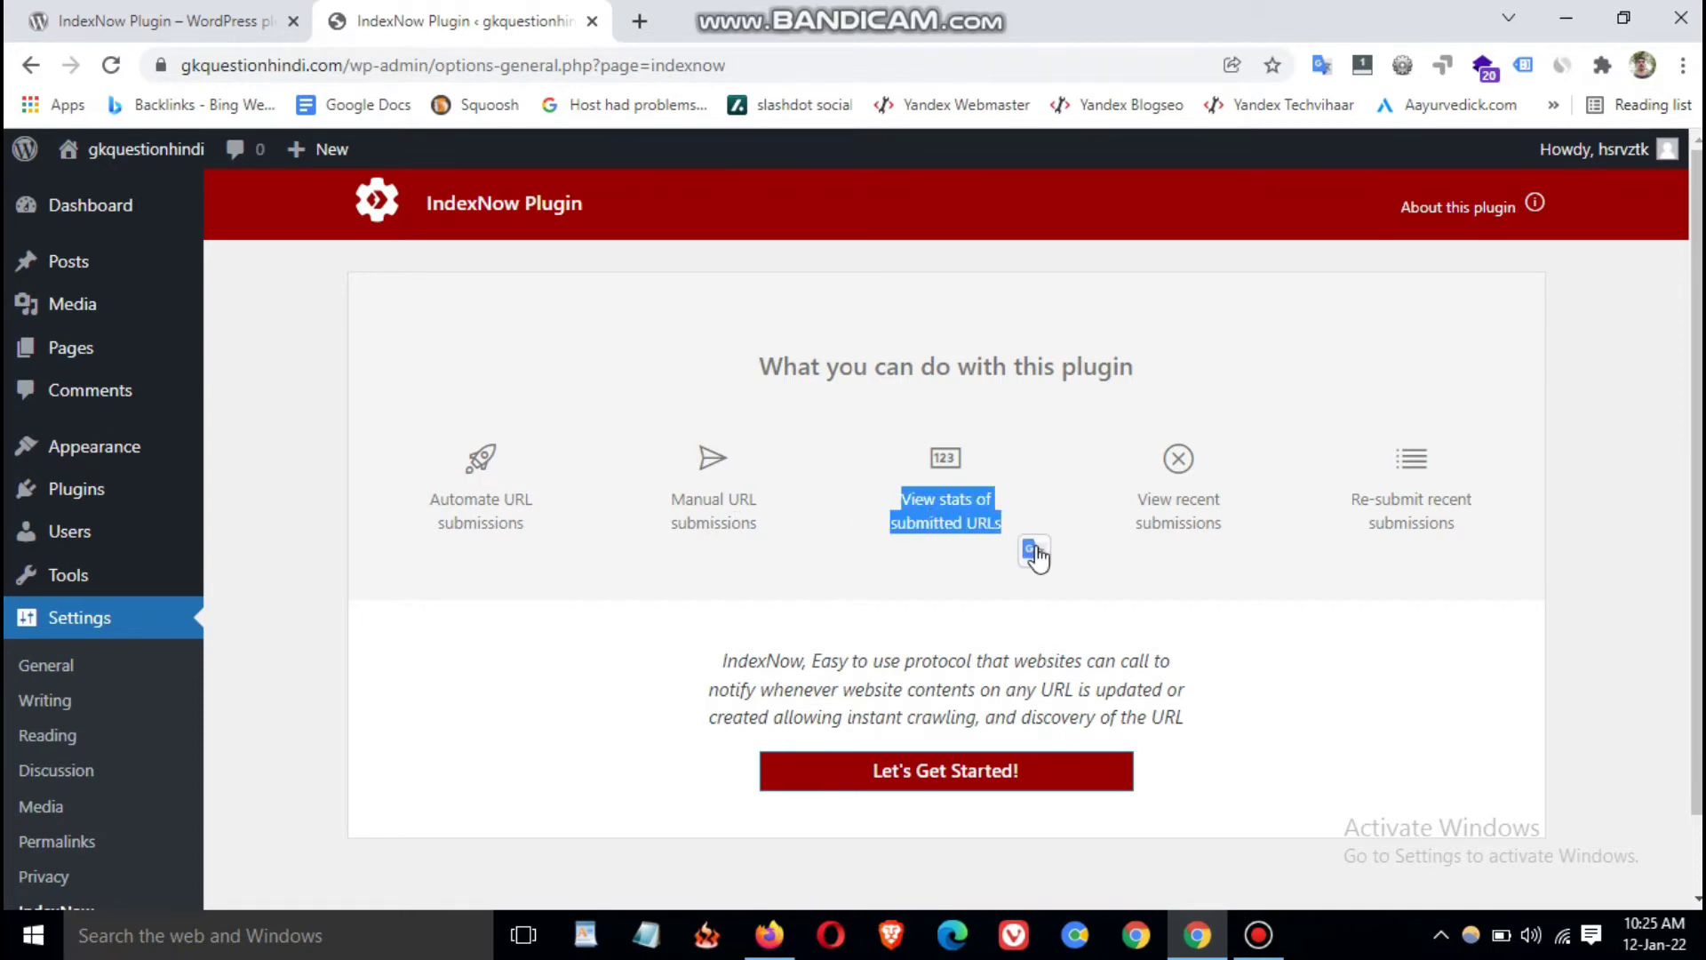
pyautogui.click(896, 567)
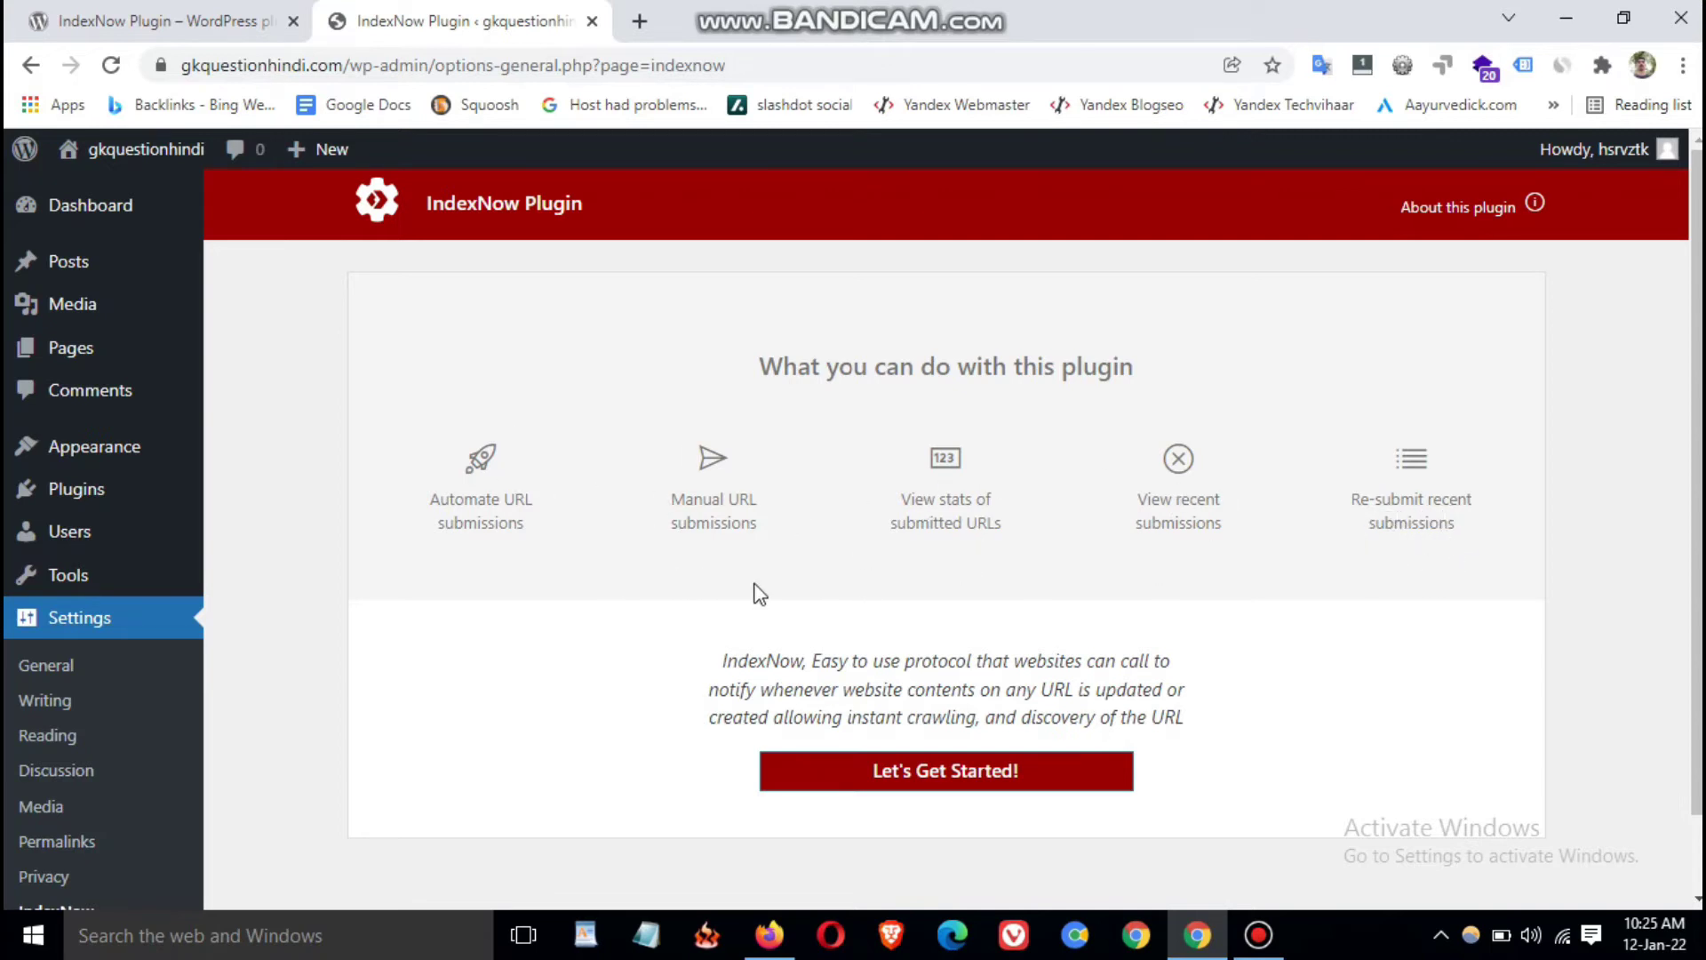
pyautogui.click(929, 787)
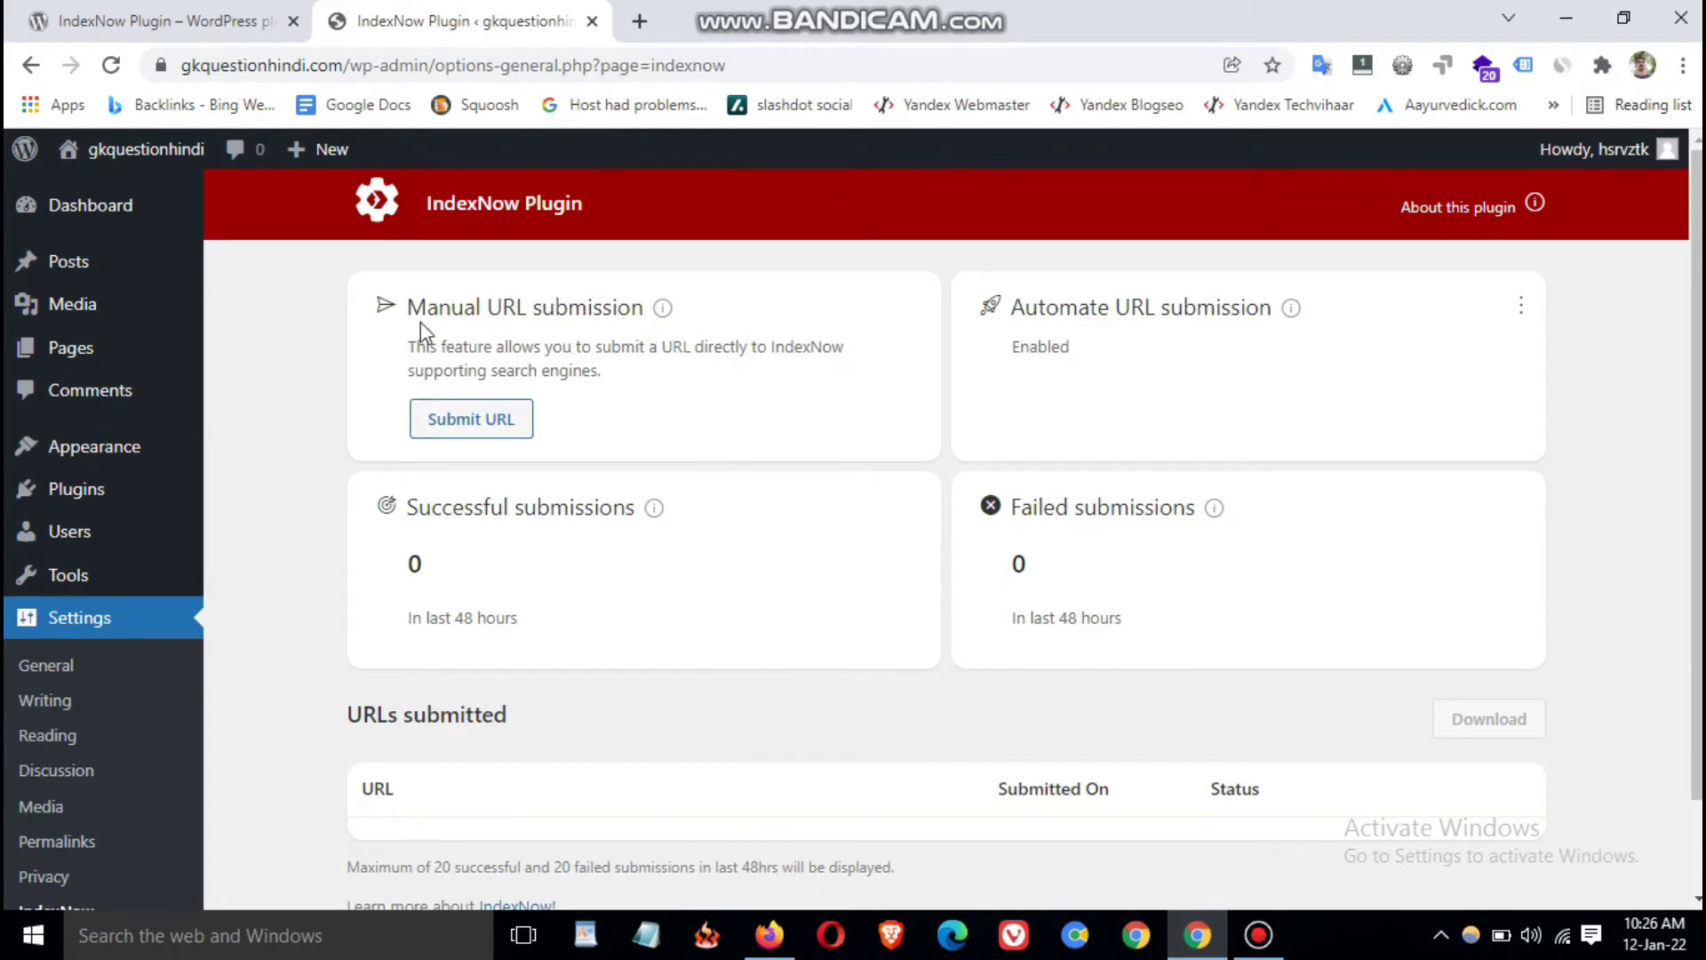
# - Examine the manual and automated URL submission cards, and view the manual submission form without submitting a URL
pyautogui.moveTo(416, 303); pyautogui.dragTo(622, 385)
pyautogui.click(790, 426)
pyautogui.moveTo(1018, 302); pyautogui.dragTo(1165, 369)
pyautogui.click(475, 425)
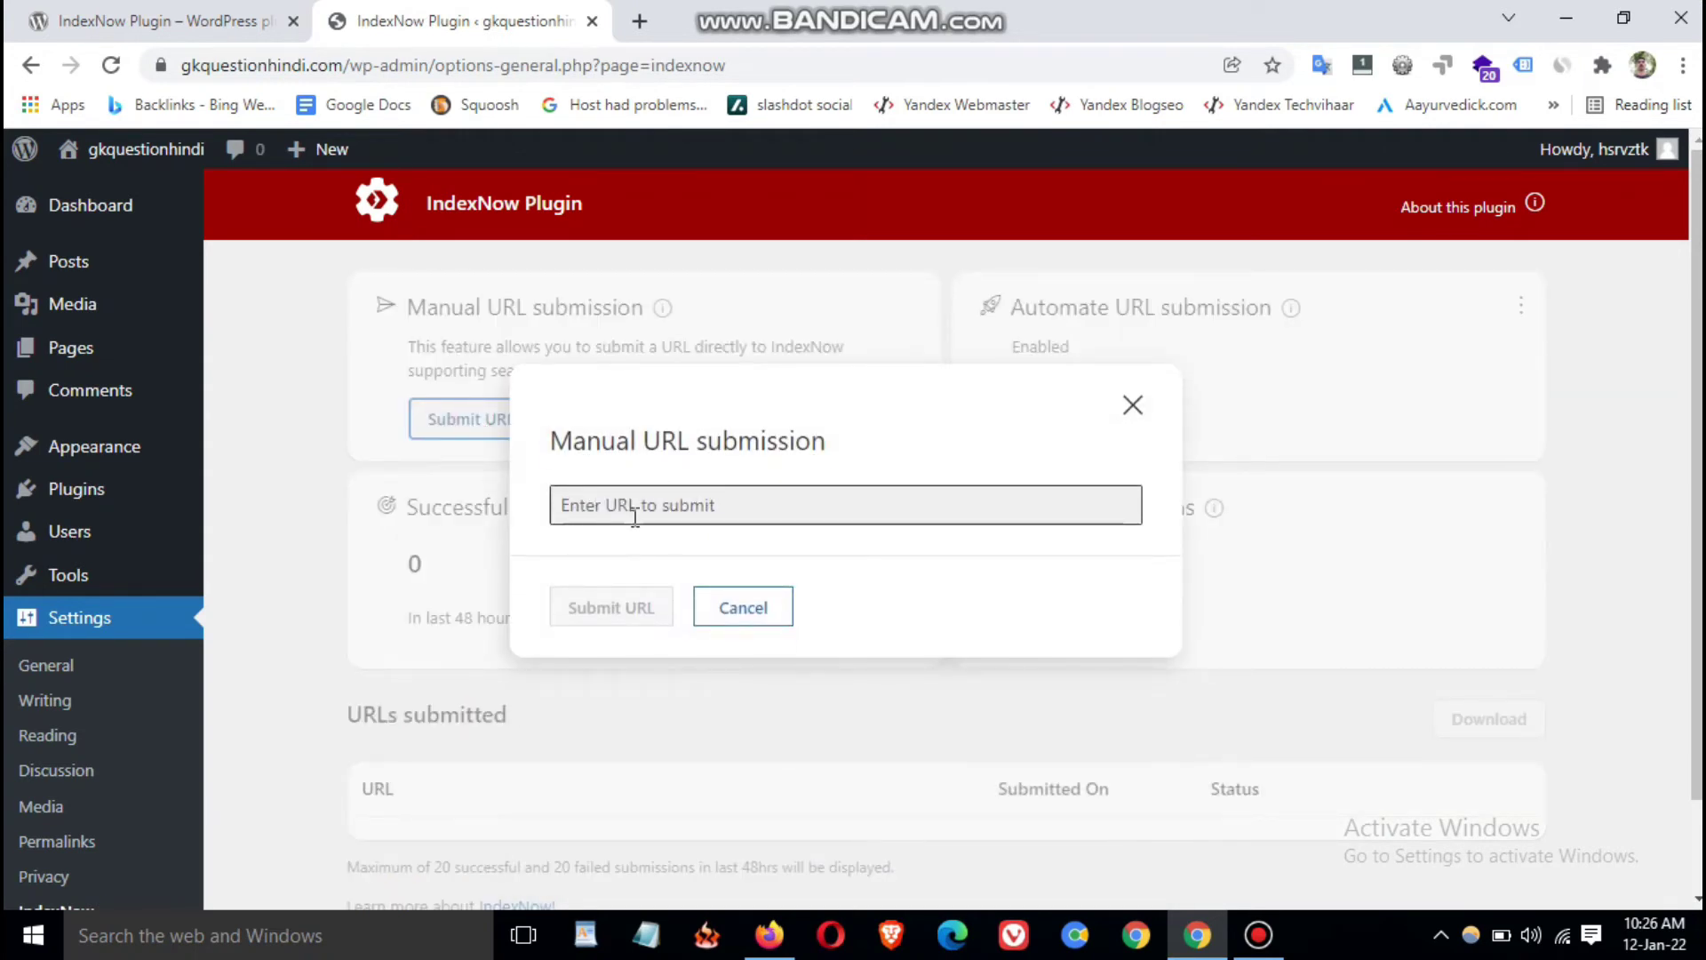
pyautogui.click(576, 503)
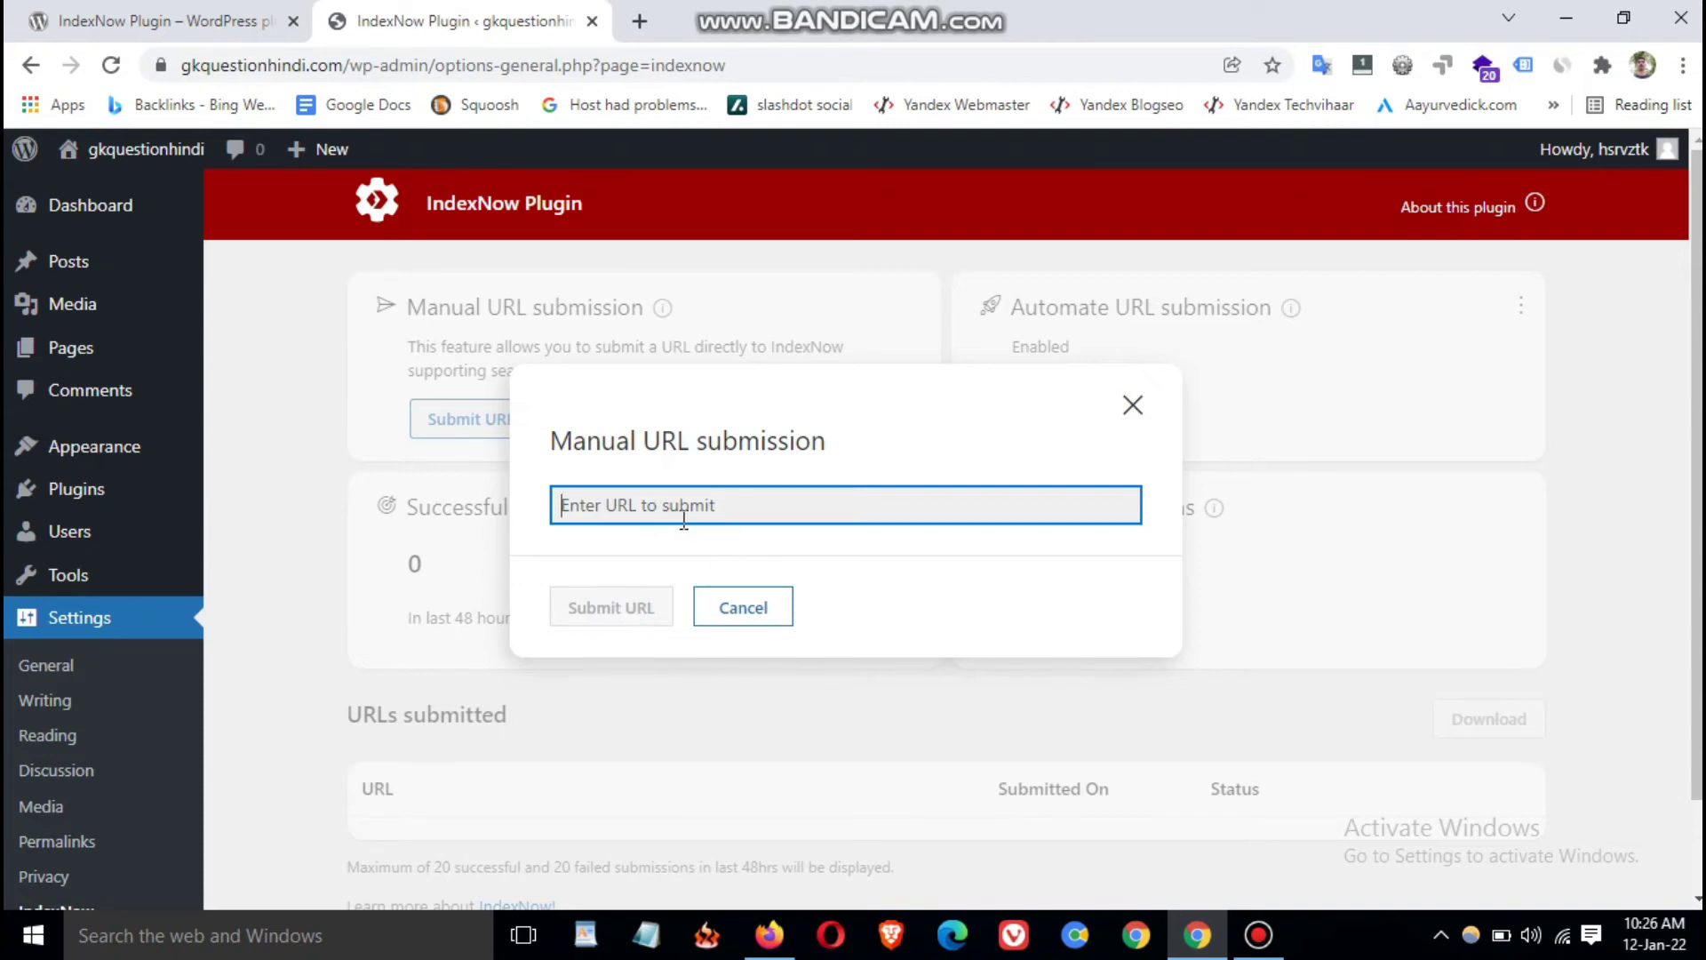
pyautogui.click(735, 613)
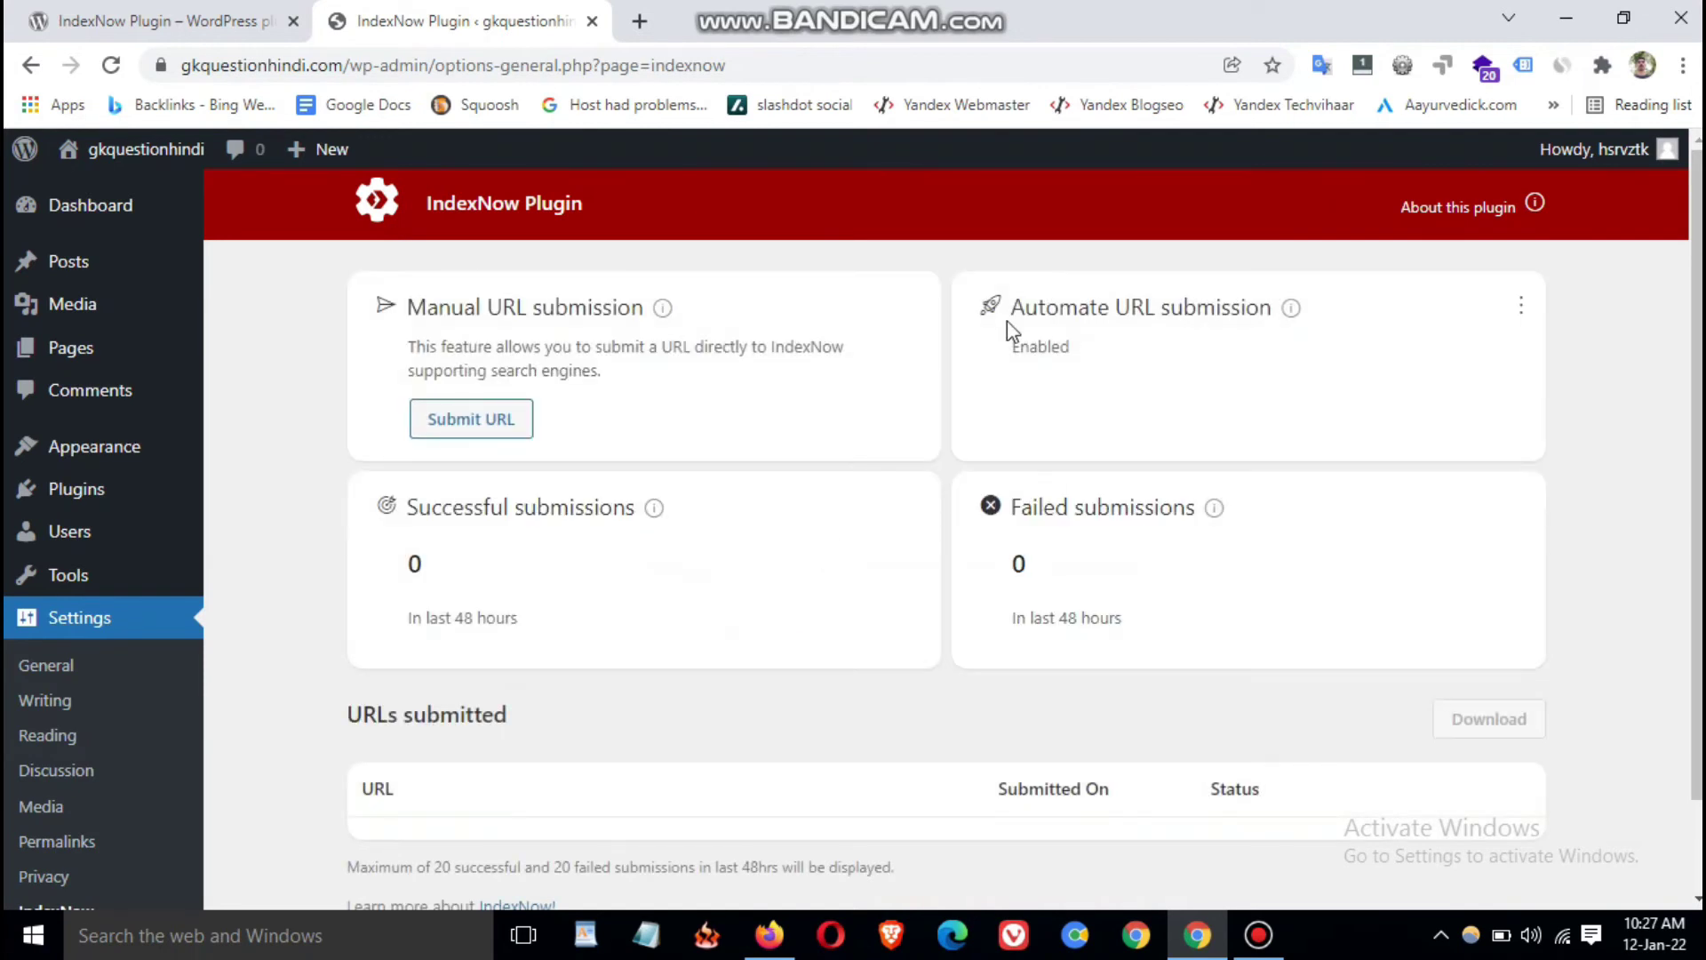
# - Select Disable in the Automate URL Submission preferences, and close the dialog without saving
pyautogui.moveTo(1009, 312); pyautogui.dragTo(1077, 377)
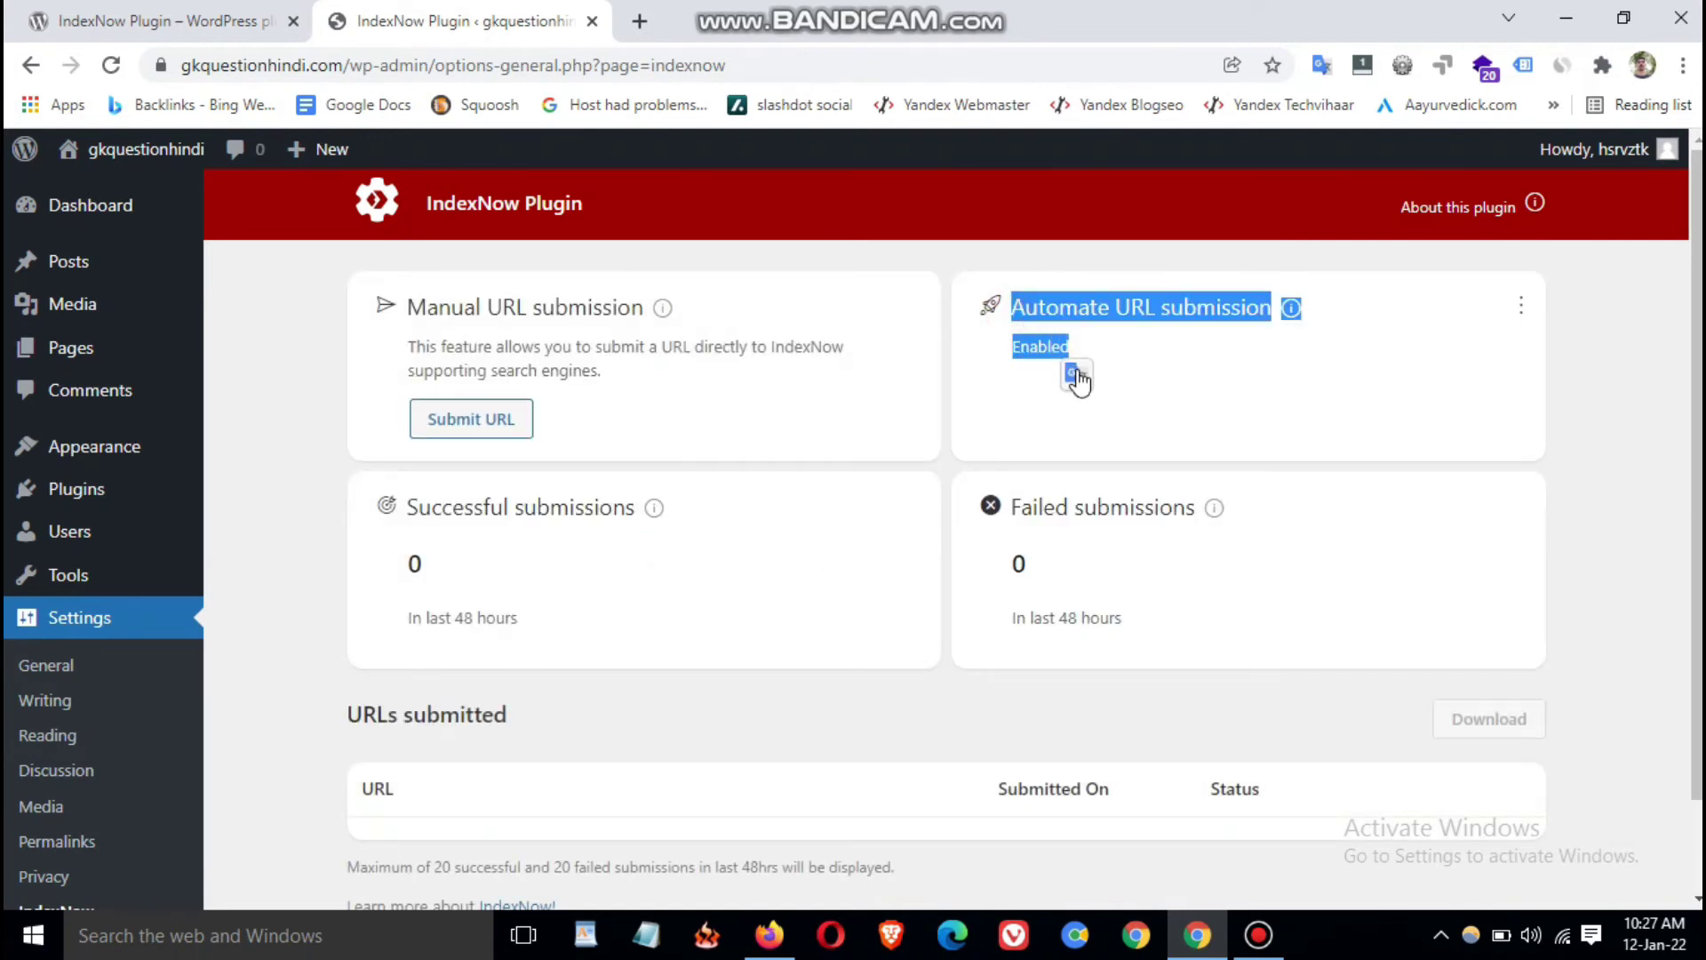
pyautogui.click(1160, 407)
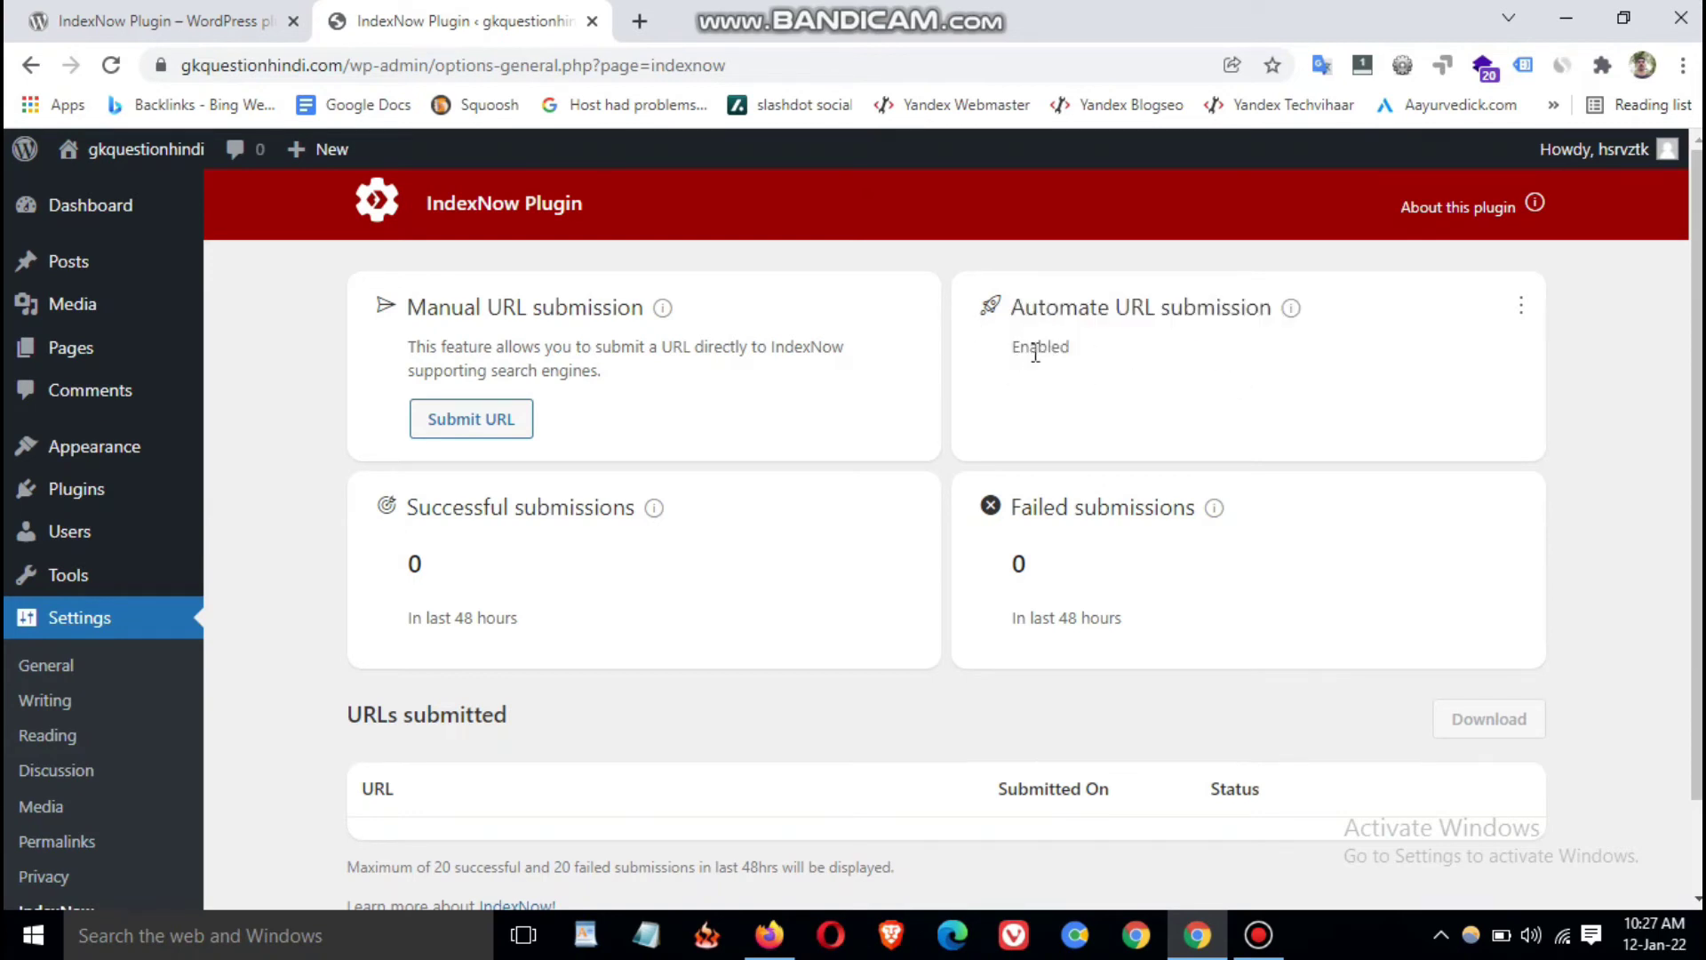
pyautogui.click(1521, 307)
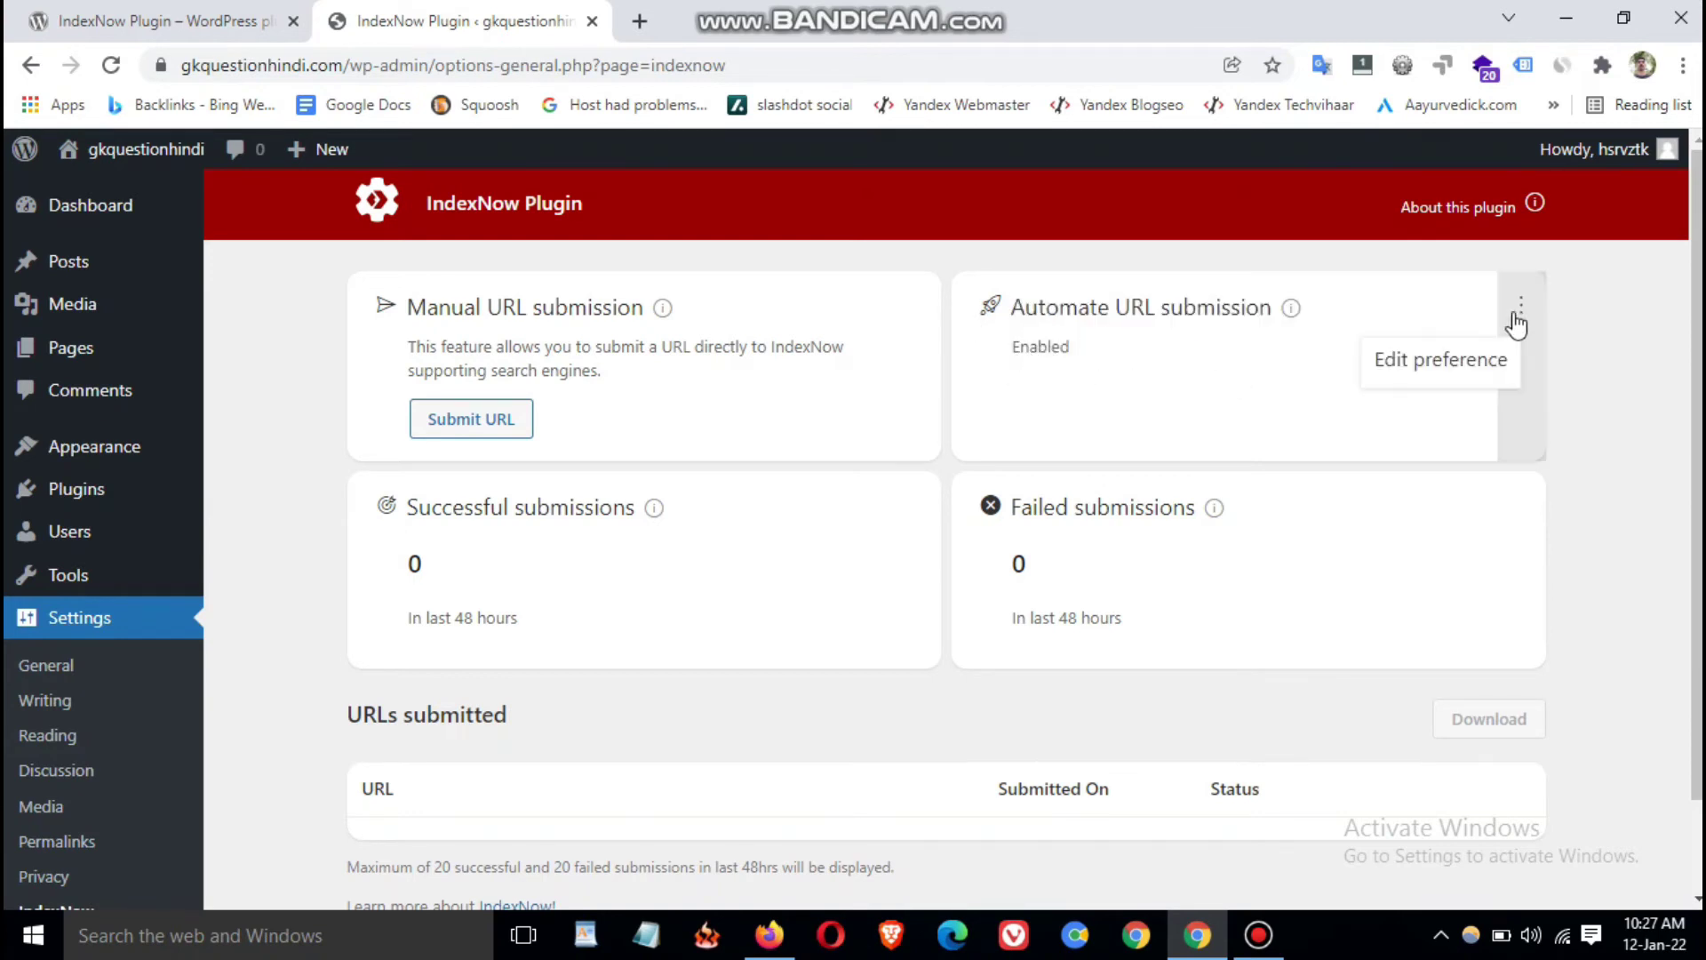
pyautogui.click(1411, 365)
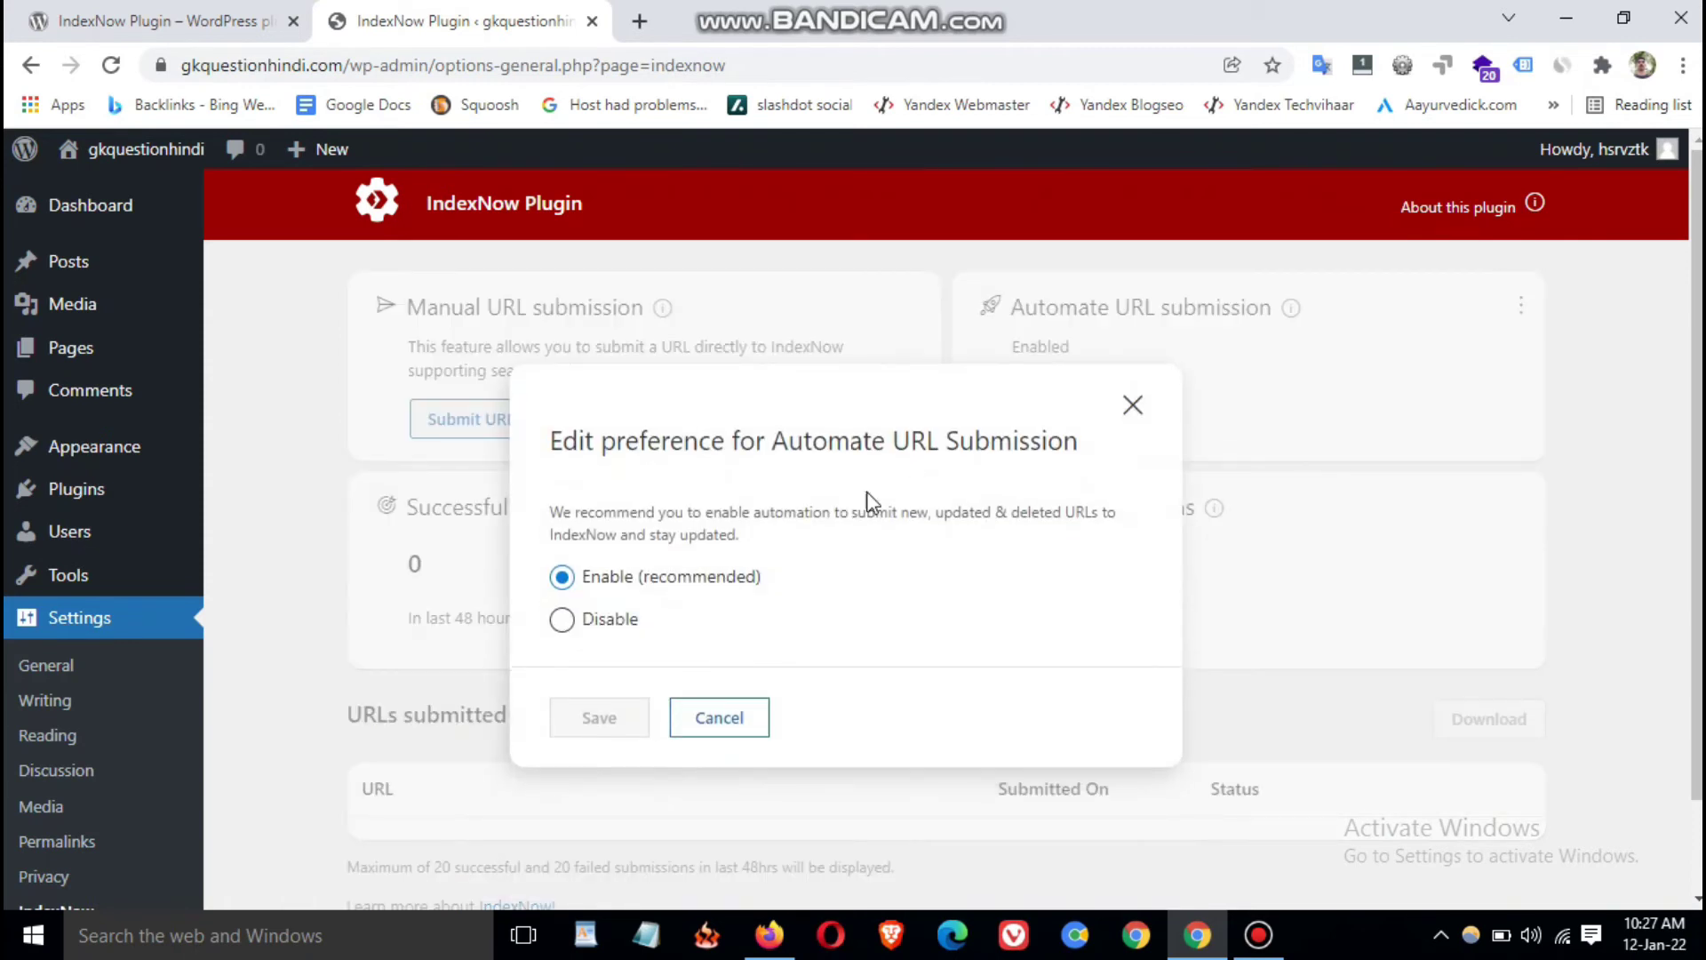
pyautogui.click(562, 619)
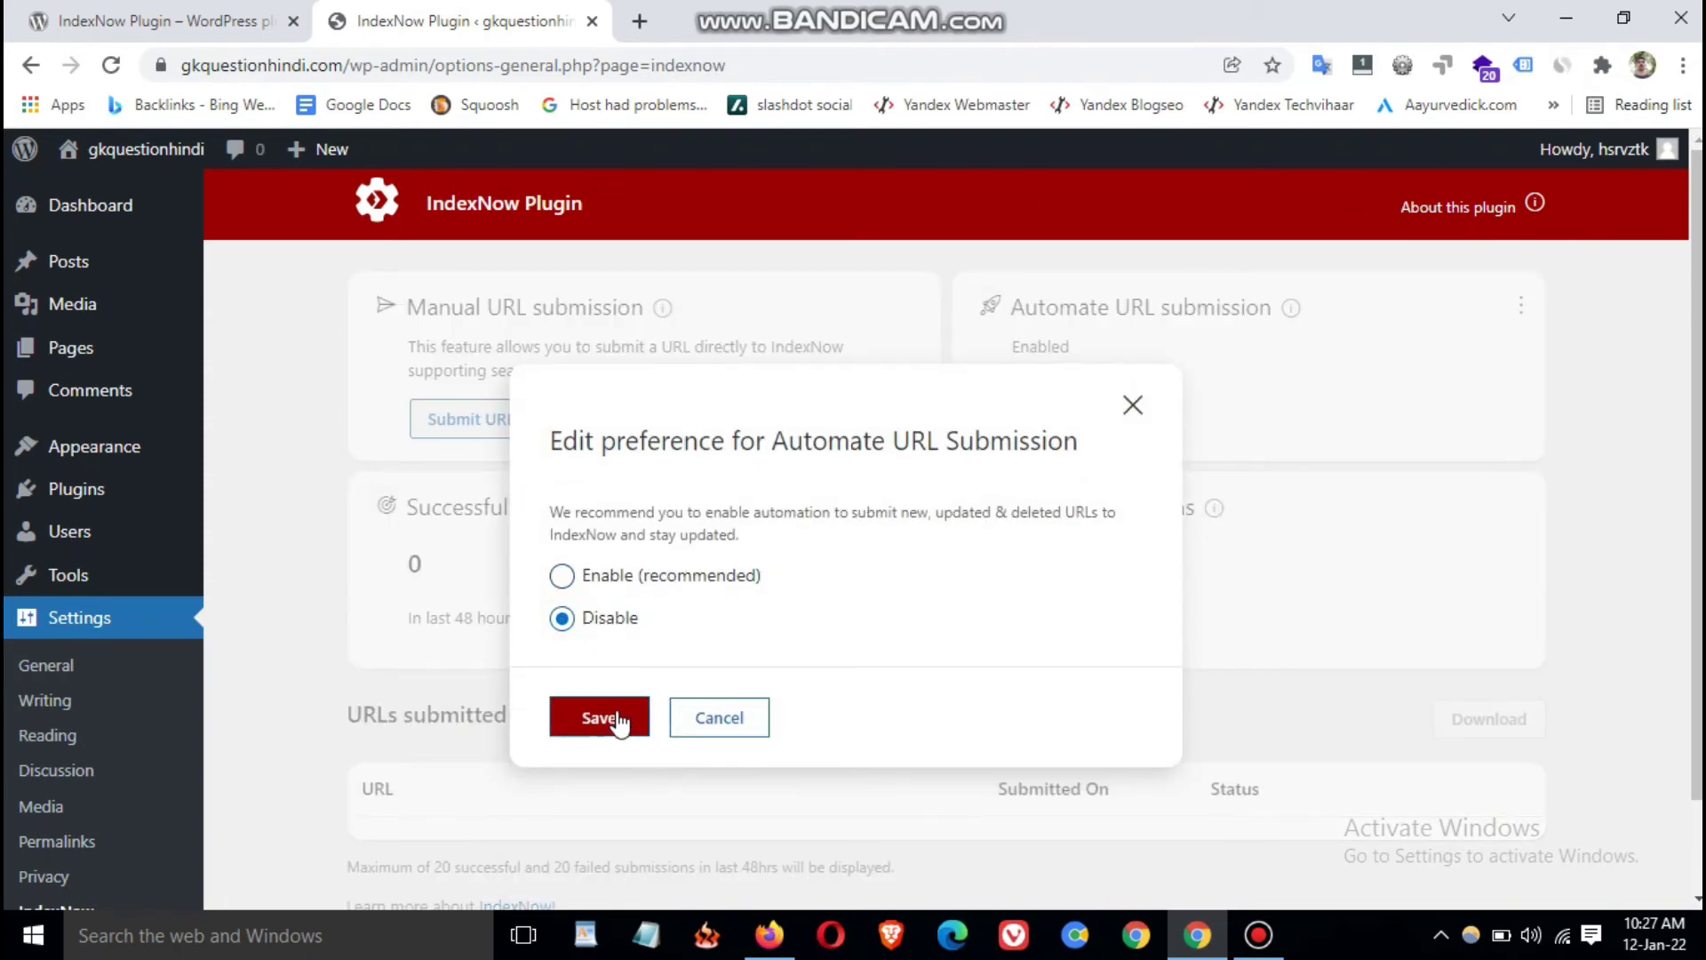
pyautogui.click(1133, 405)
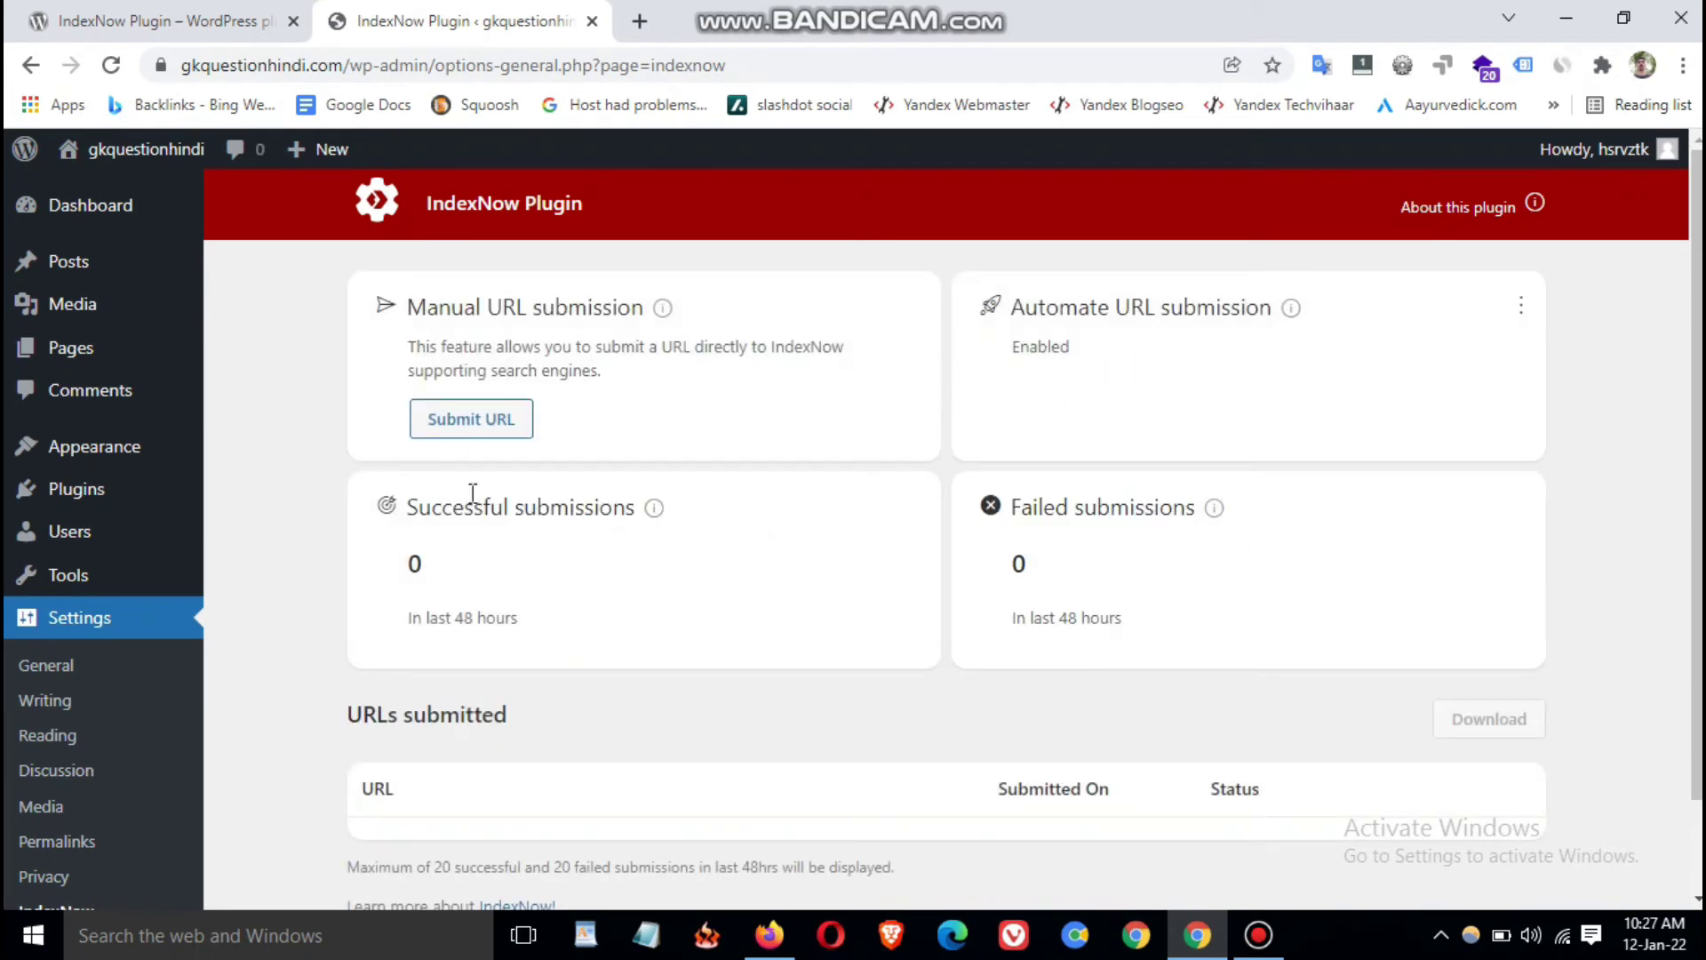
# - Review the successful and failed submission cards and the list of submitted URLs
pyautogui.moveTo(408, 509); pyautogui.dragTo(667, 508)
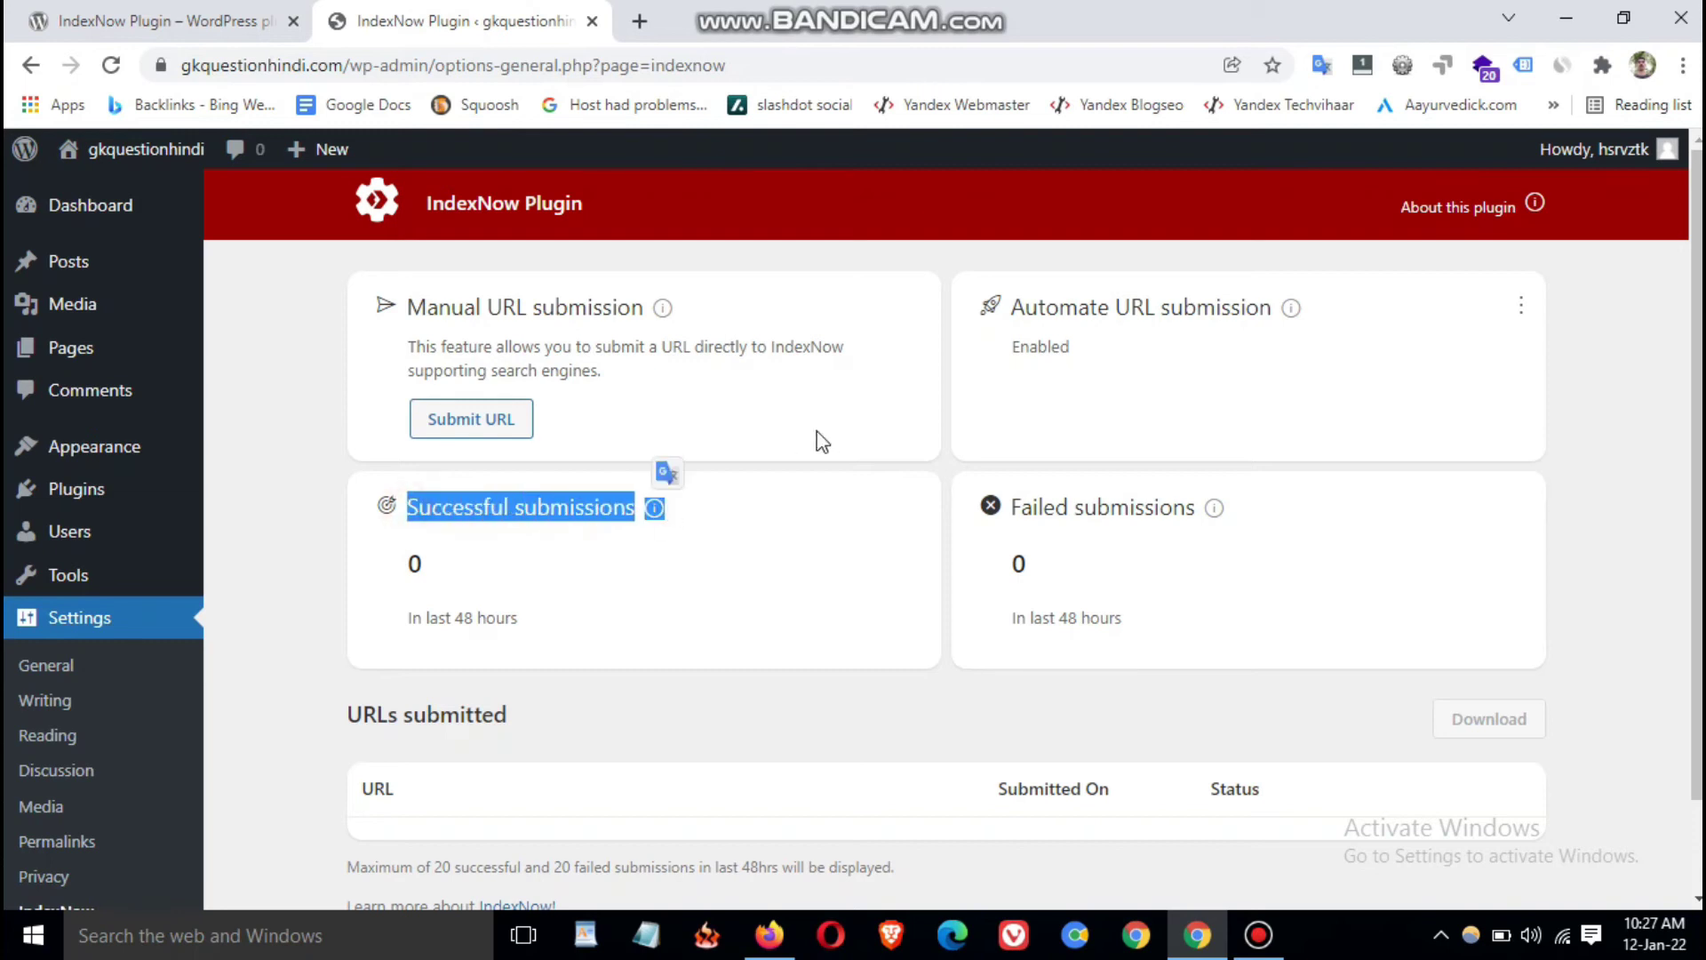
pyautogui.click(1135, 377)
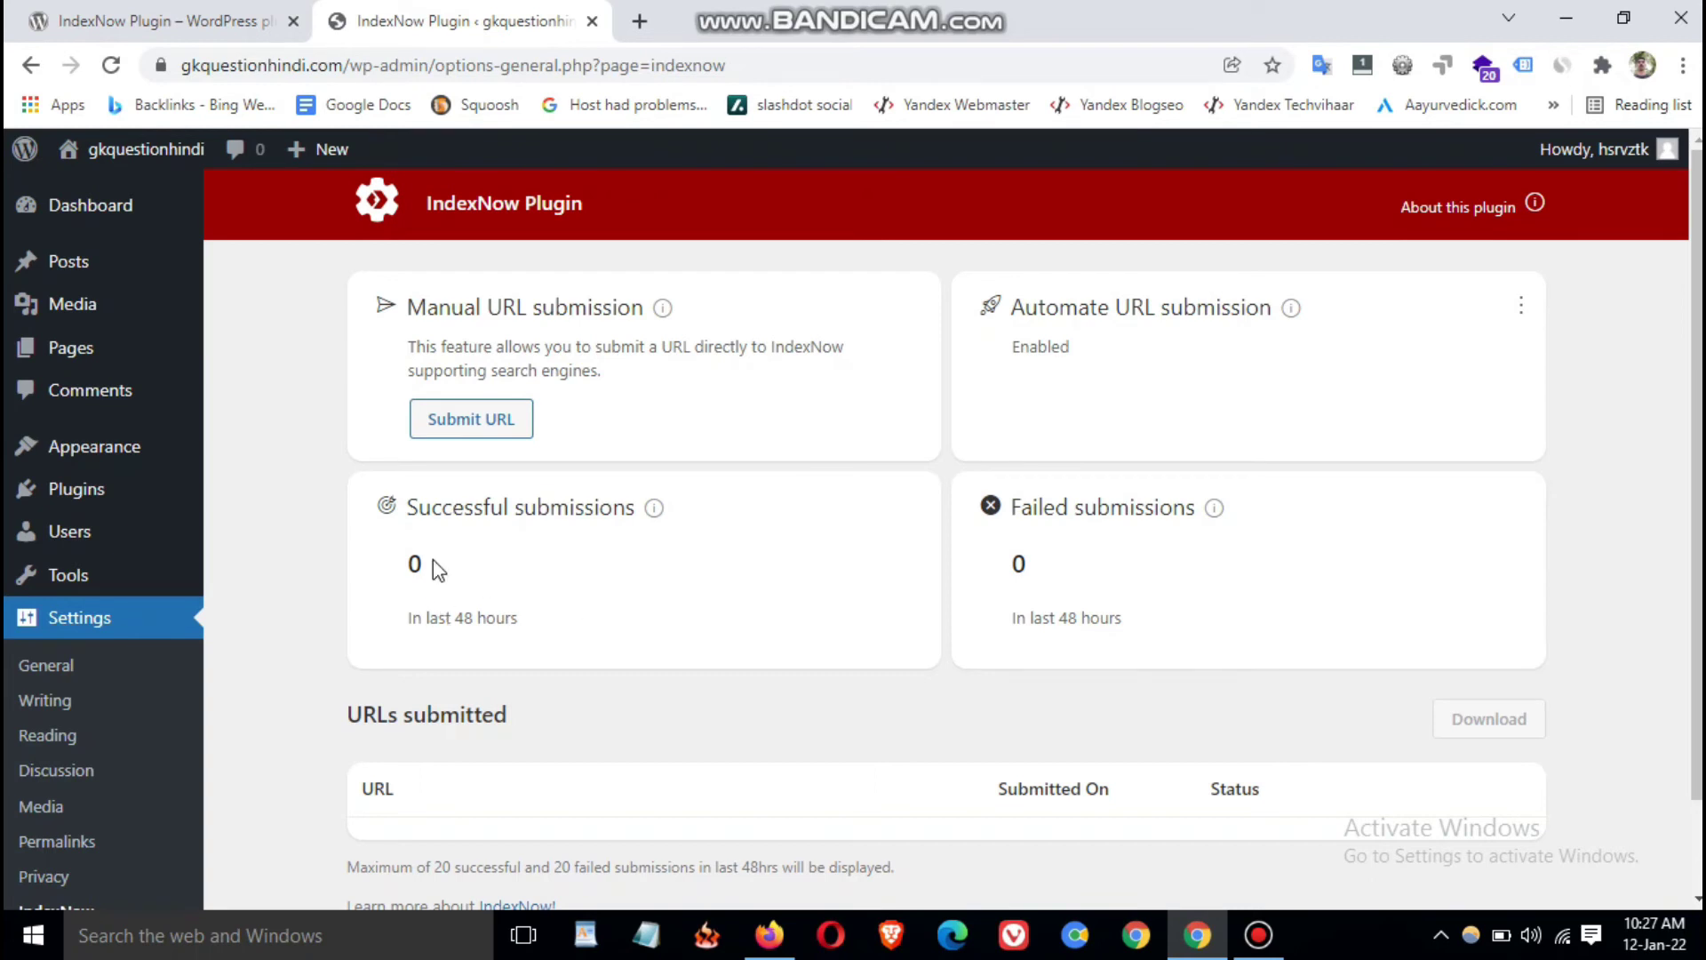
pyautogui.moveTo(1015, 504); pyautogui.dragTo(1191, 533)
pyautogui.click(1164, 580)
pyautogui.scroll(-2, 1160, 622)
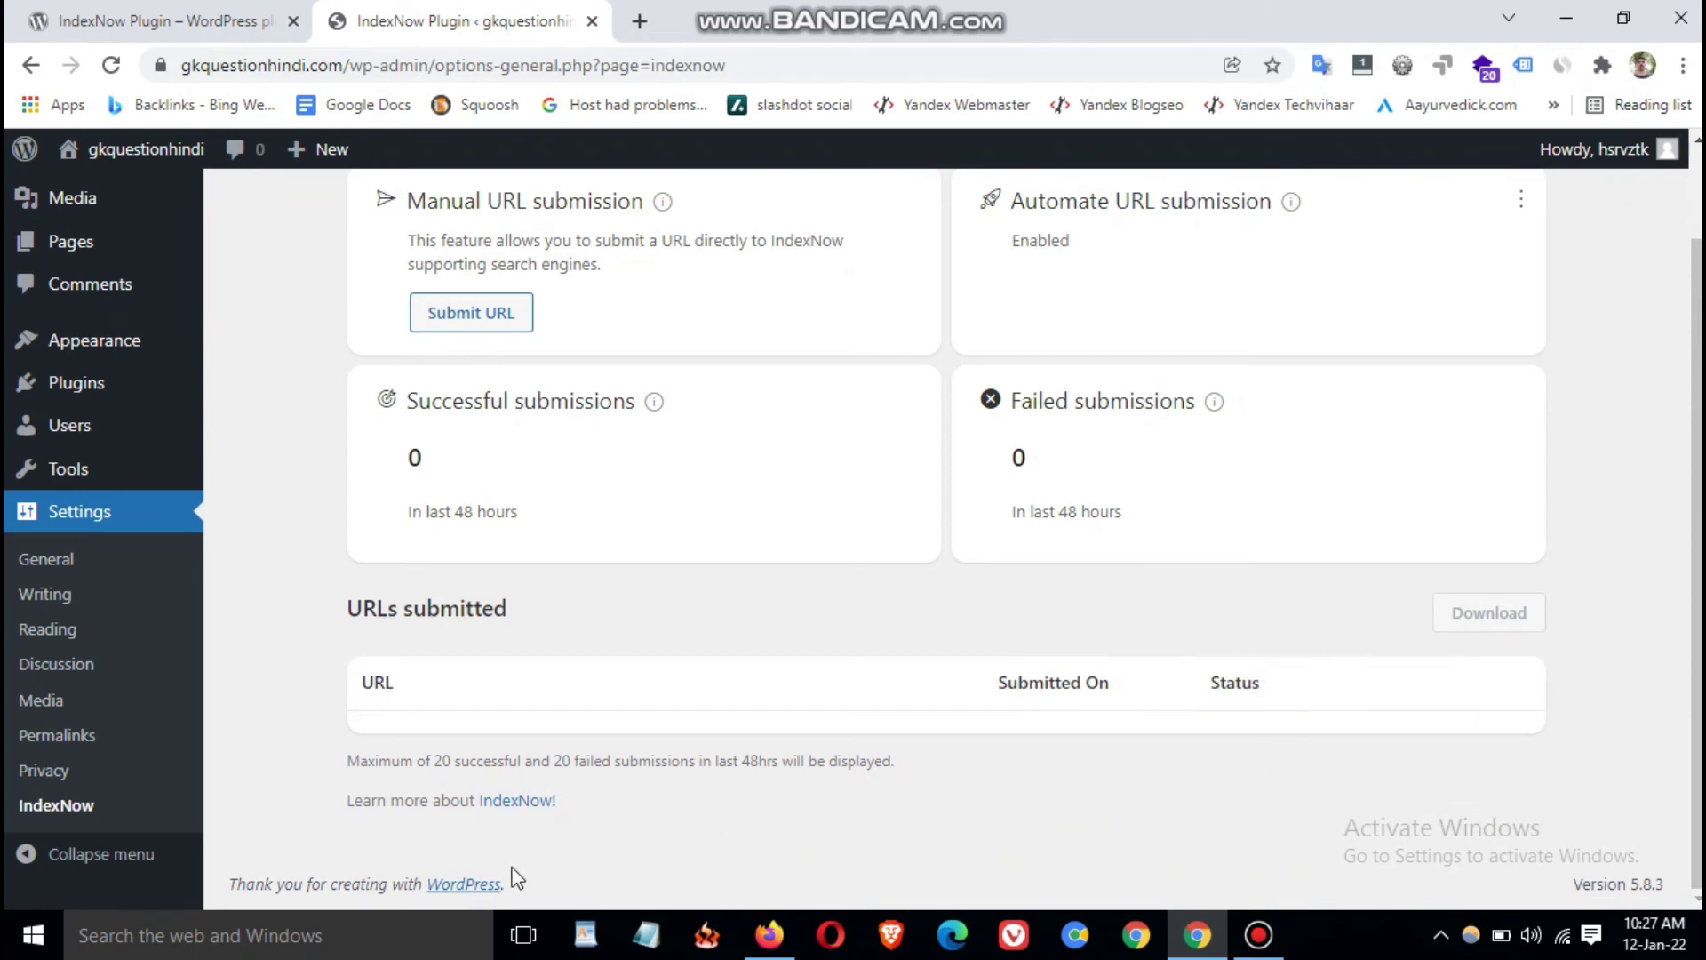
pyautogui.scroll(1, 889, 805)
pyautogui.scroll(2, 892, 804)
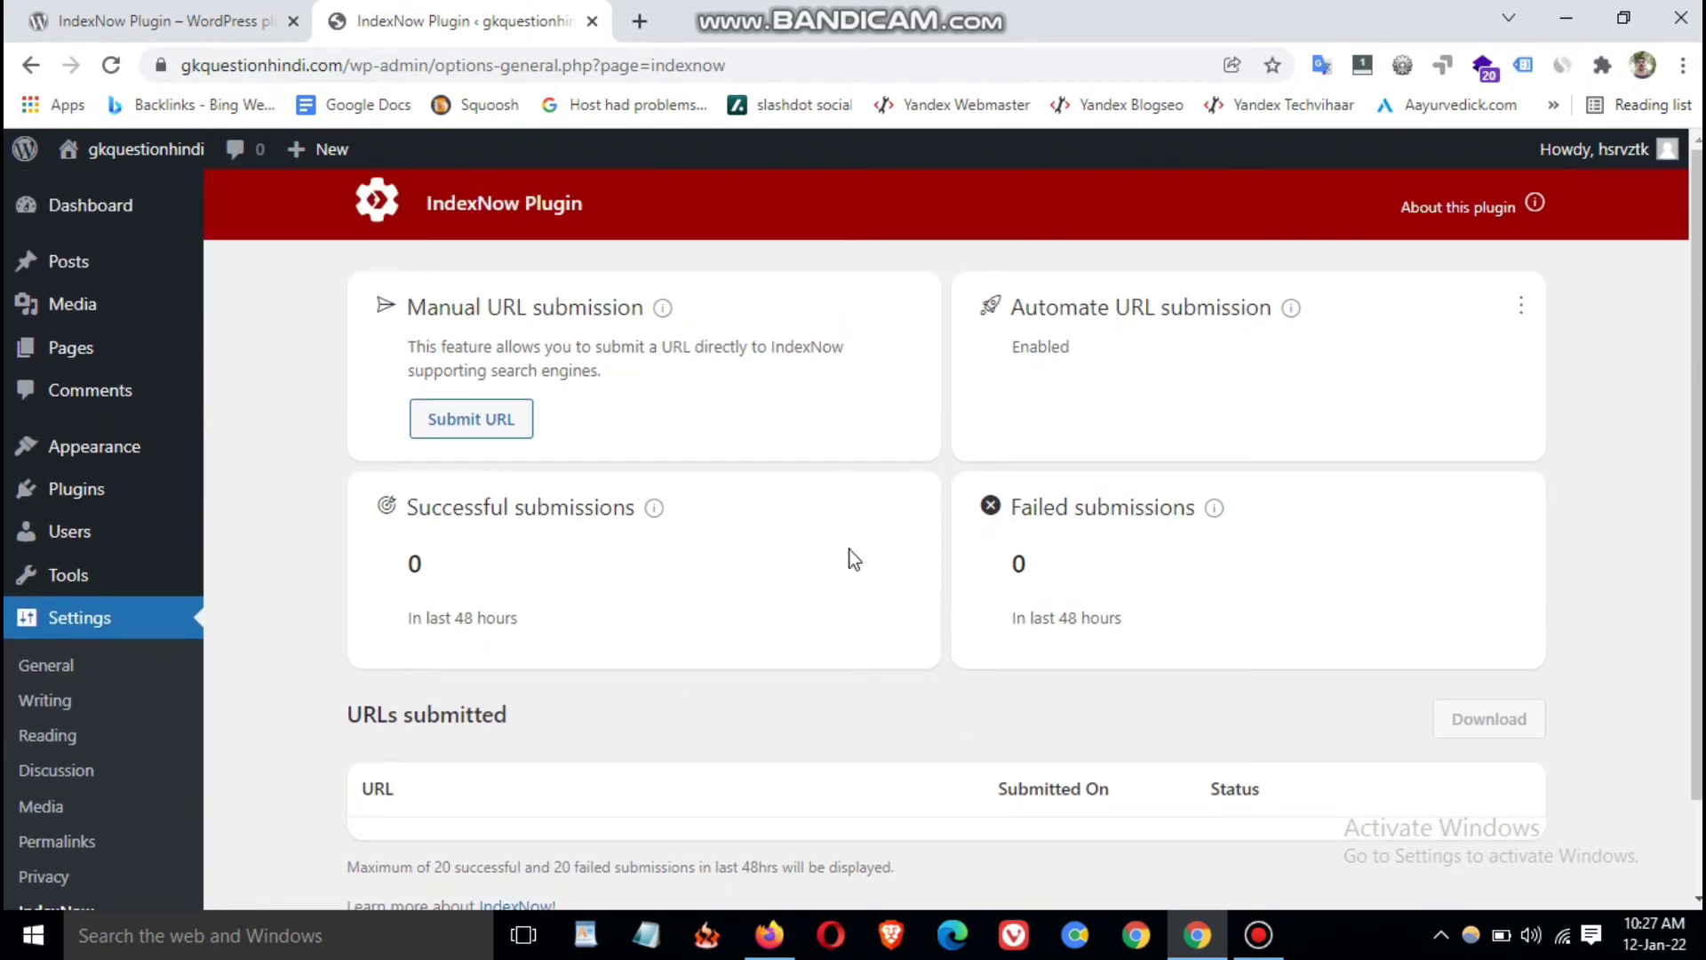